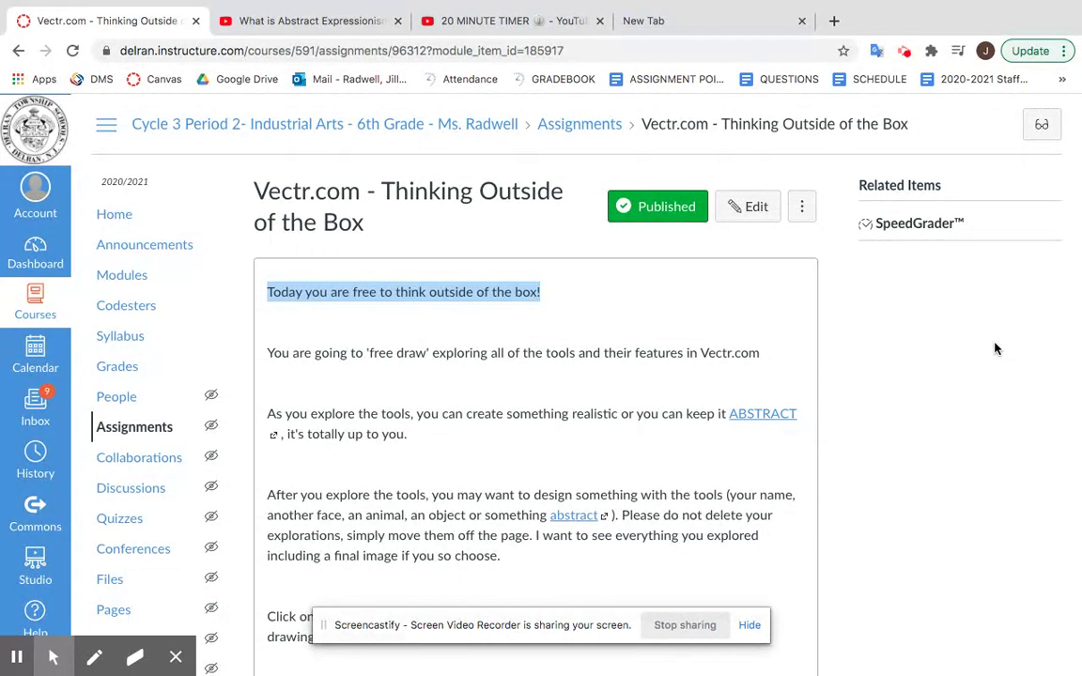
Read the opening instructions of the Vectr.com - Thinking Outside of the Box assignment, including the free draw and abstract guidance
{"action": "left_click", "coordinate": [399, 49]}
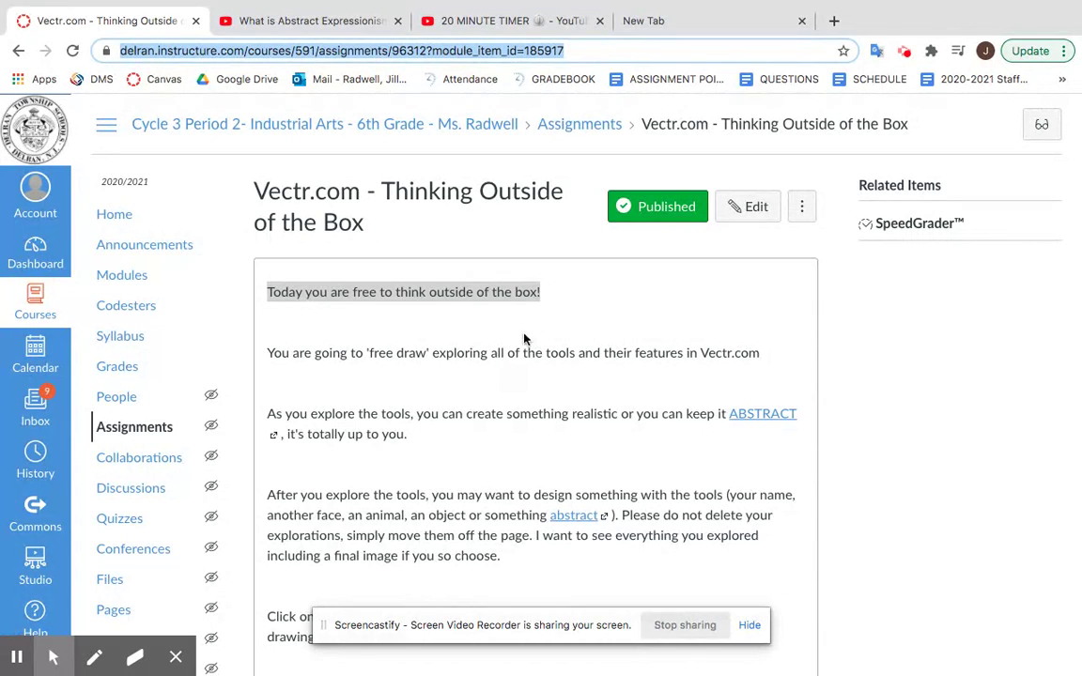
{"action": "triple_click", "coordinate": [427, 354]}
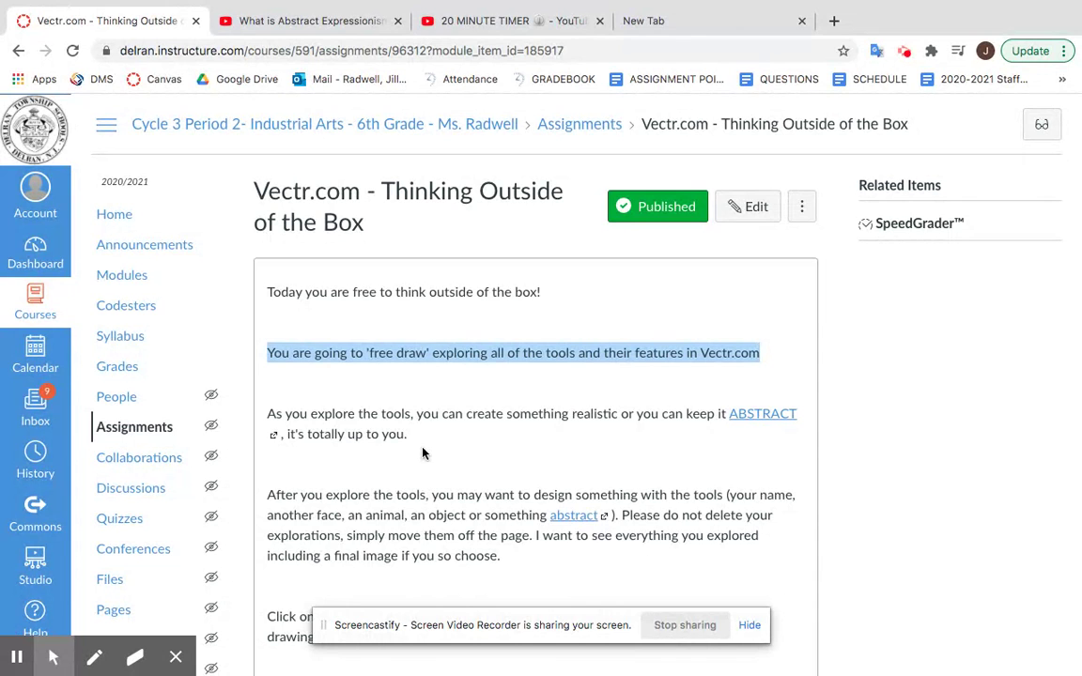
{"action": "triple_click", "coordinate": [349, 413]}
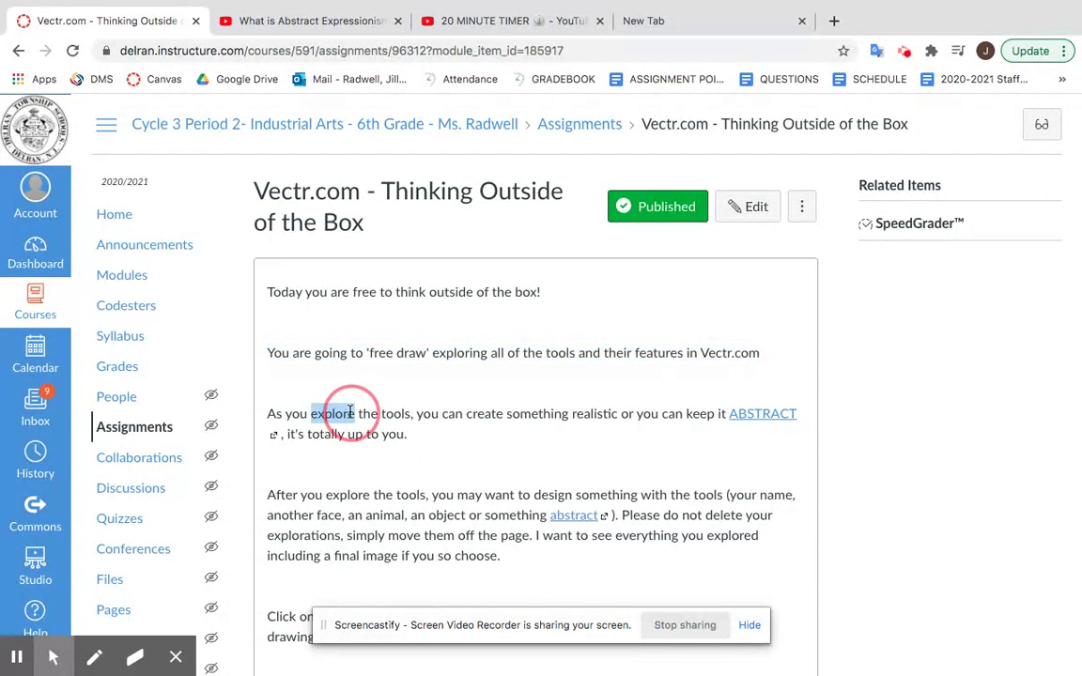
{"action": "left_click", "coordinate": [539, 475]}
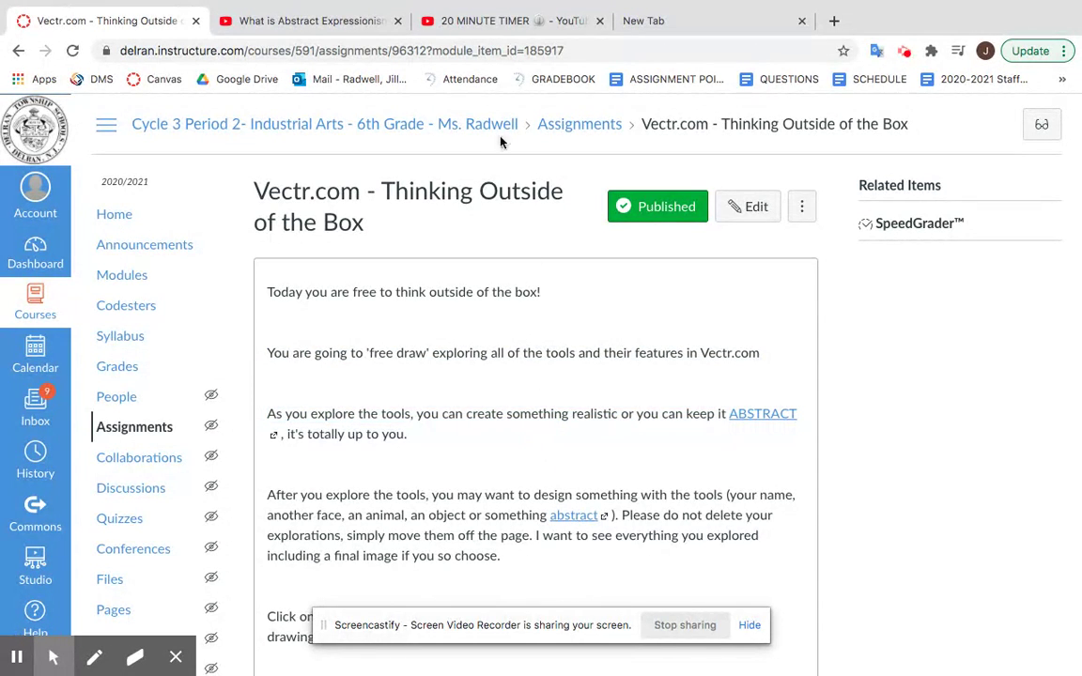
Watch the YouTube video "What is Abstract Expressionism? (Preview)" in full screen, then return it to normal size
{"action": "left_click", "coordinate": [287, 20]}
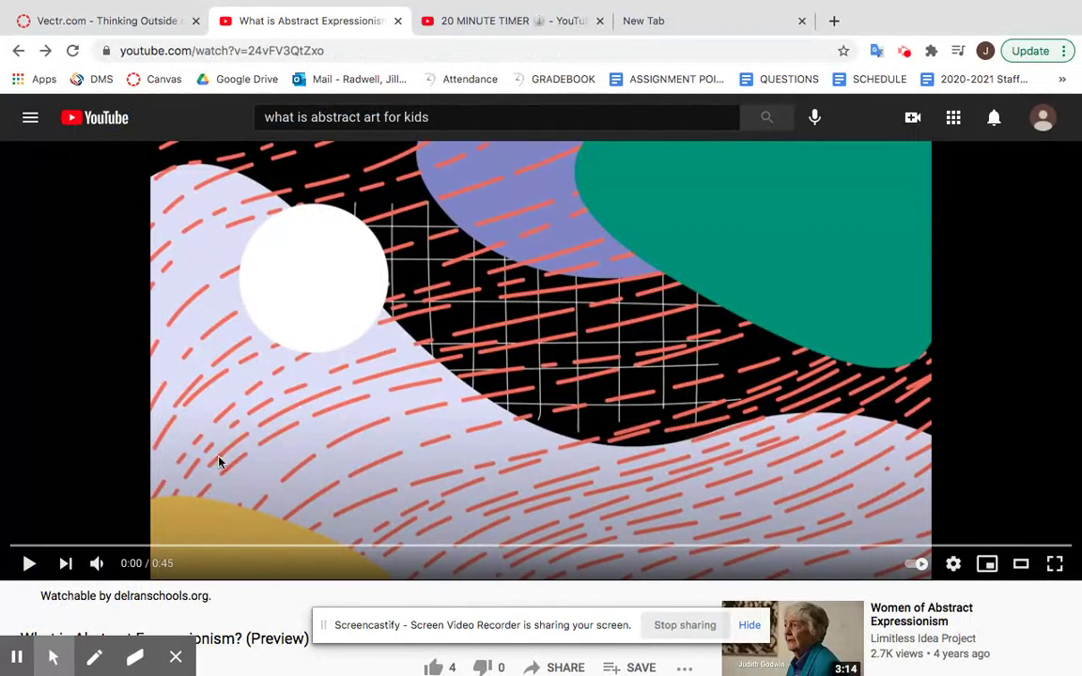
{"action": "left_click", "coordinate": [29, 564]}
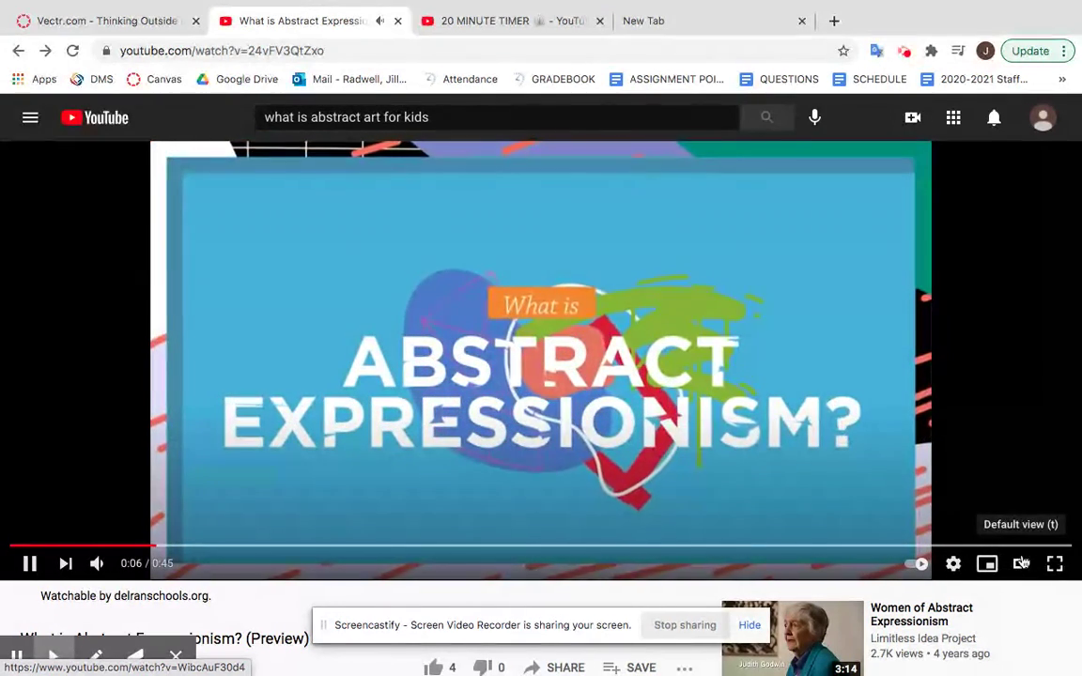
{"action": "left_click", "coordinate": [1055, 564]}
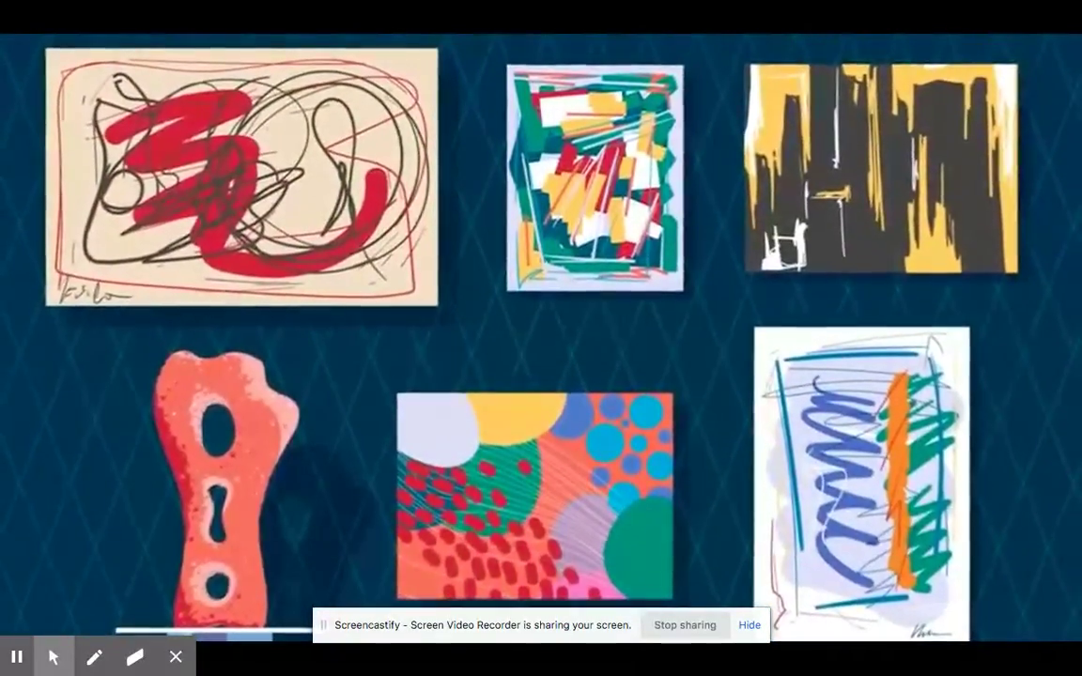
{"action": "mouse_move", "coordinate": [1031, 571]}
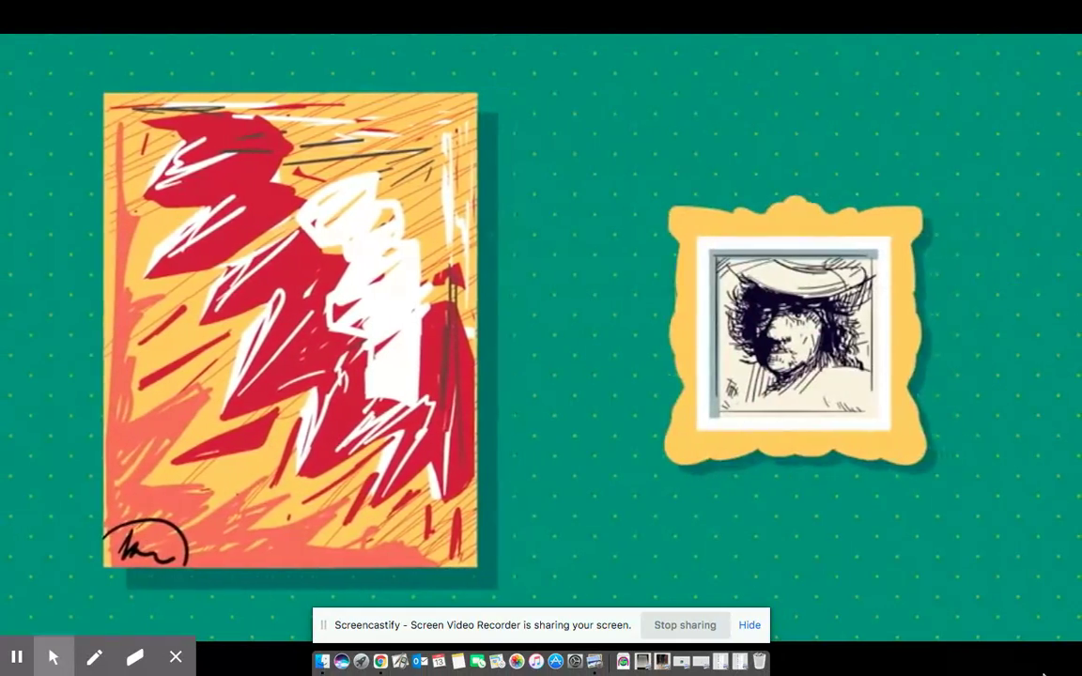
{"action": "mouse_move", "coordinate": [1025, 648]}
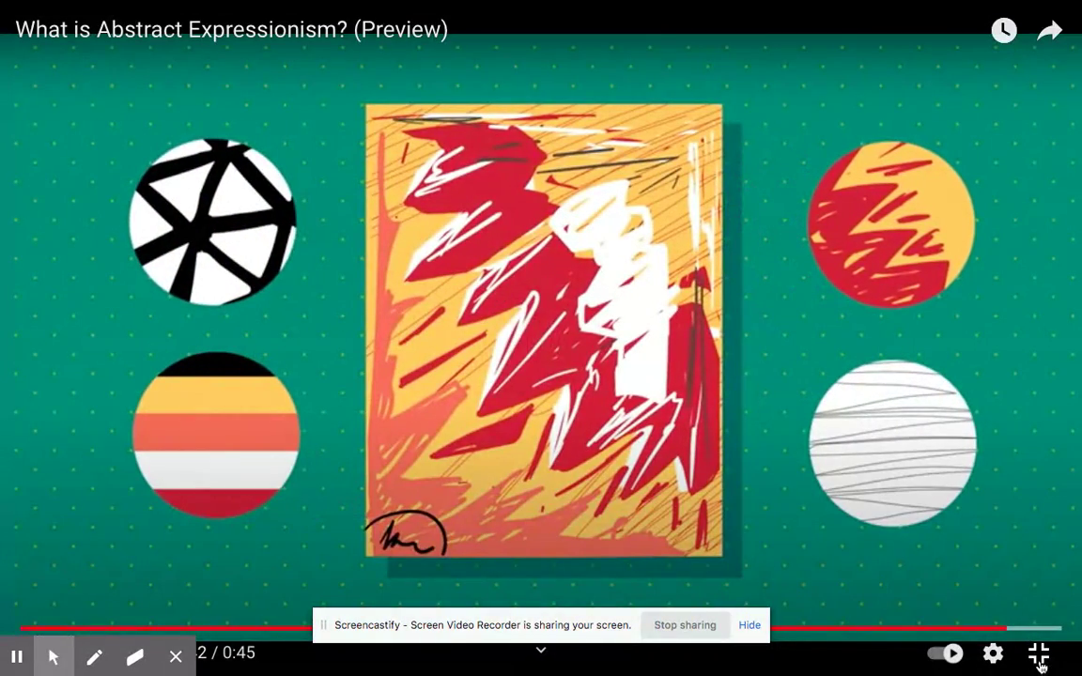
{"action": "left_click", "coordinate": [1039, 652]}
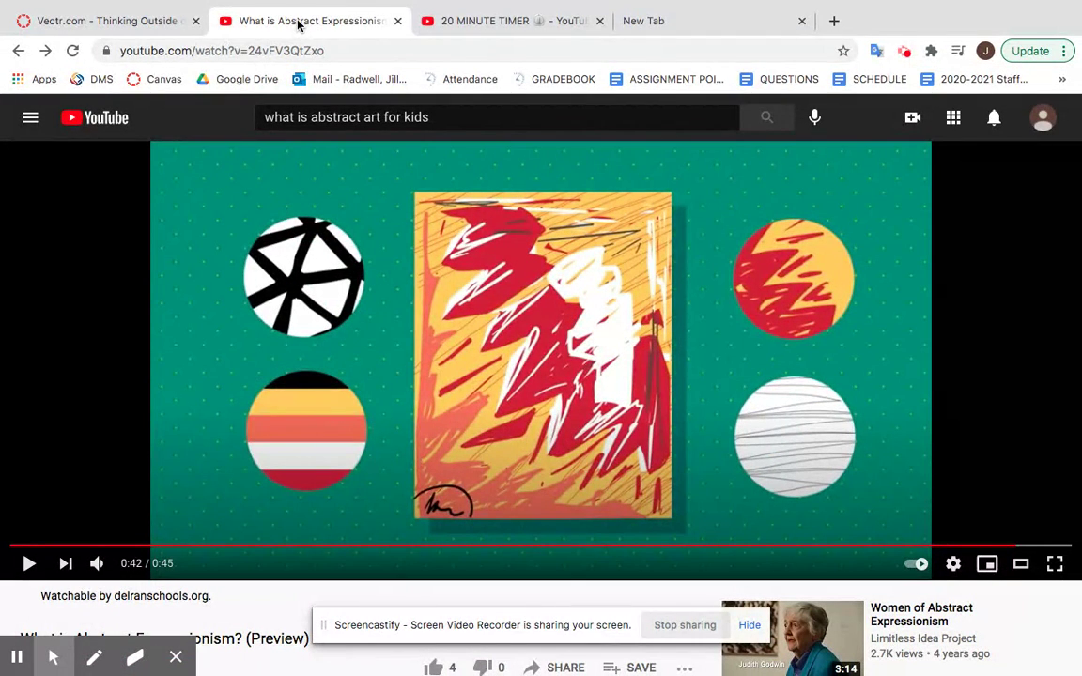
Read the assignment's paragraph on keeping explorations and its timer instructions, and look at the 20-minute timer video
{"action": "left_click", "coordinate": [128, 18]}
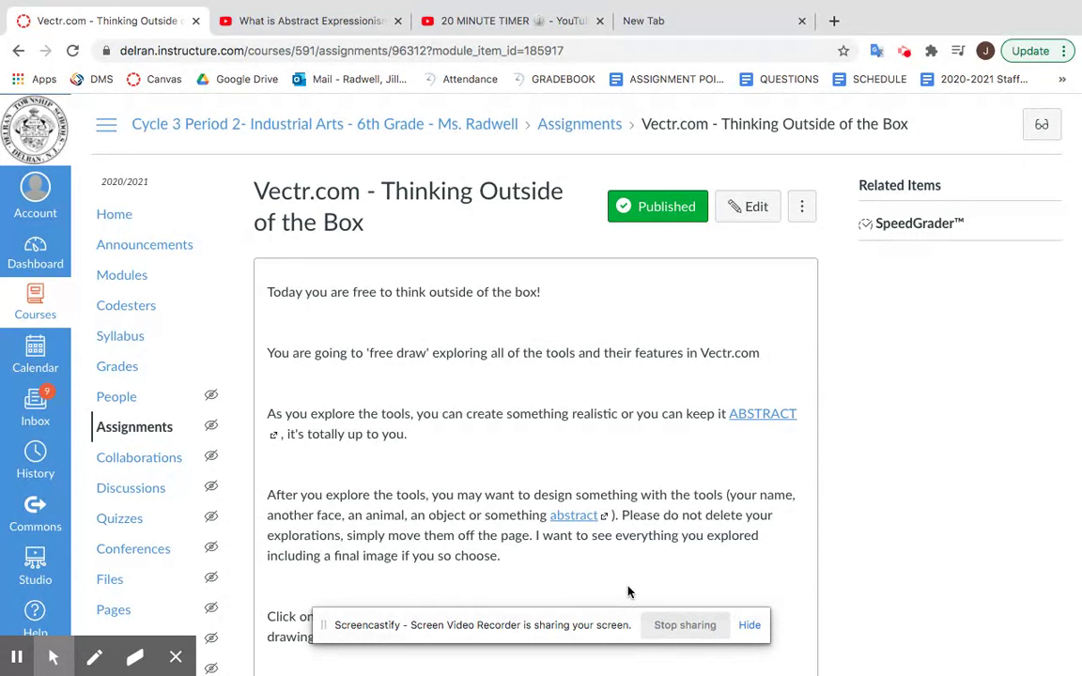
{"action": "left_click", "coordinate": [267, 494]}
{"action": "left_click_drag", "start_coordinate": [267, 494], "coordinate": [580, 563]}
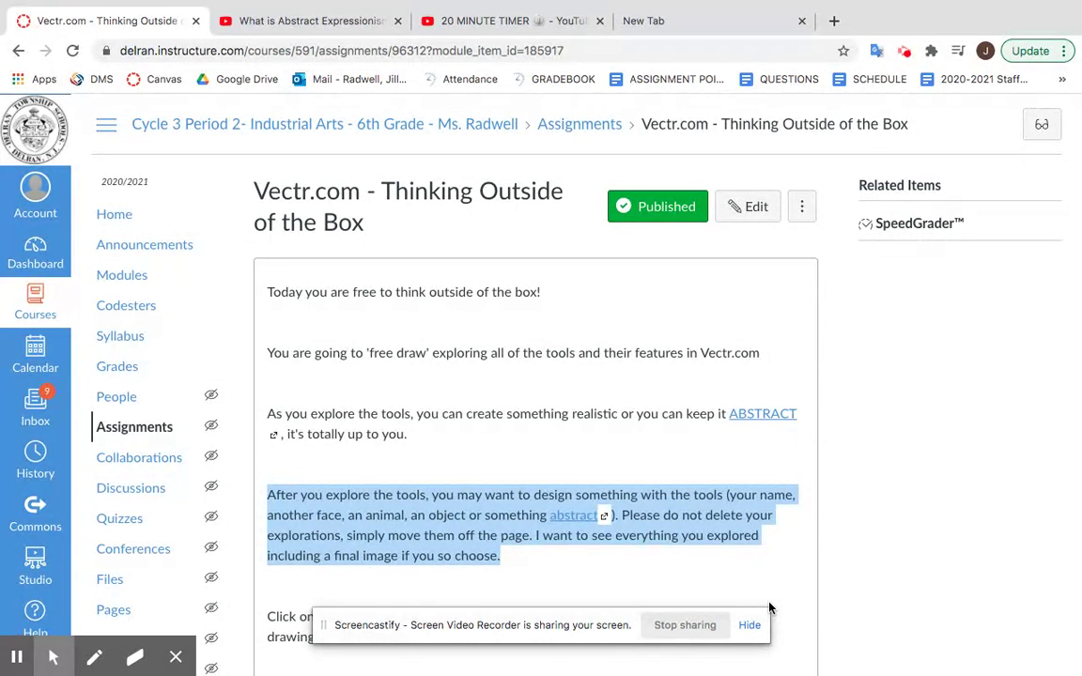
{"action": "scroll", "coordinate": [768, 608], "scroll_direction": "down", "scroll_amount": 3}
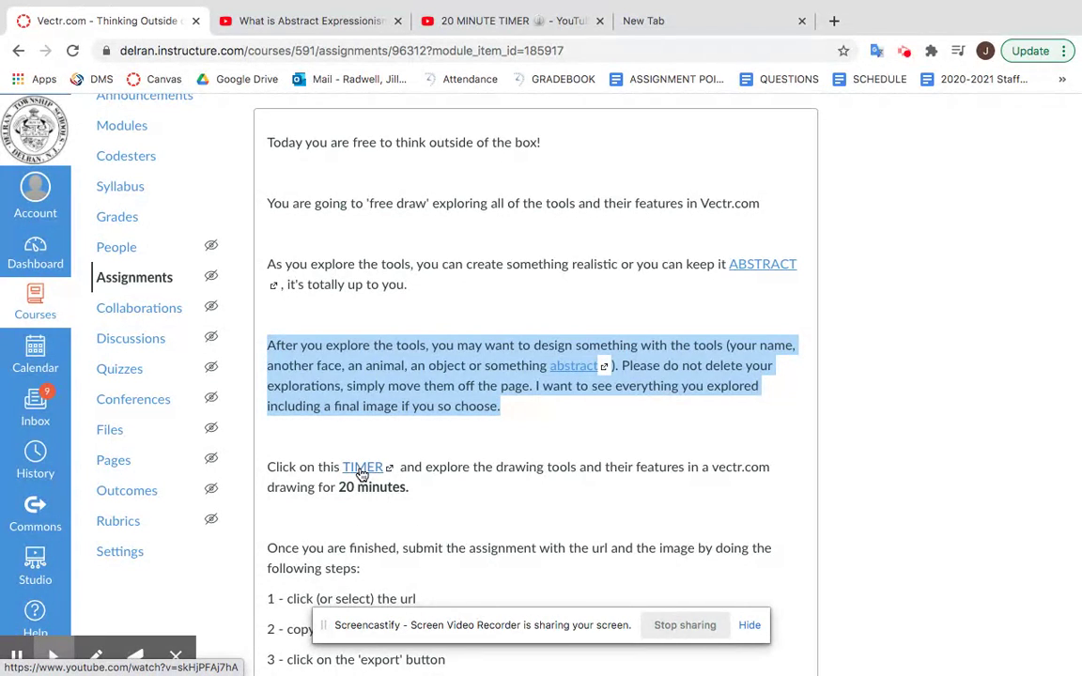
{"action": "left_click", "coordinate": [486, 26]}
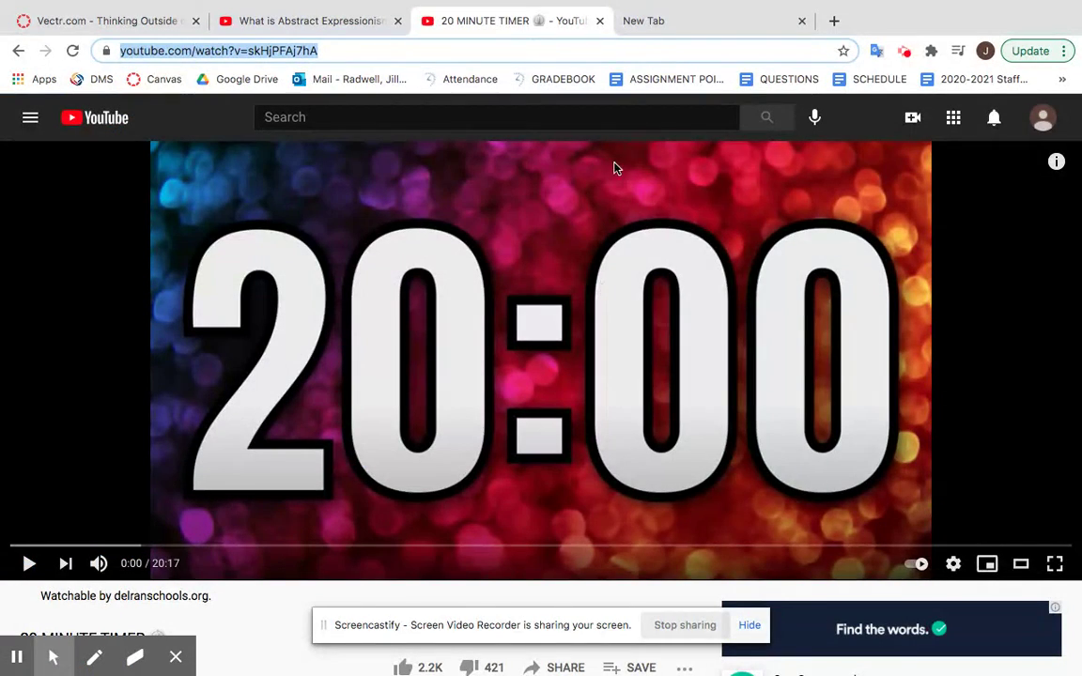
Go to vectr.com in the empty browser tab and try to launch the online editor
{"action": "left_click", "coordinate": [674, 23]}
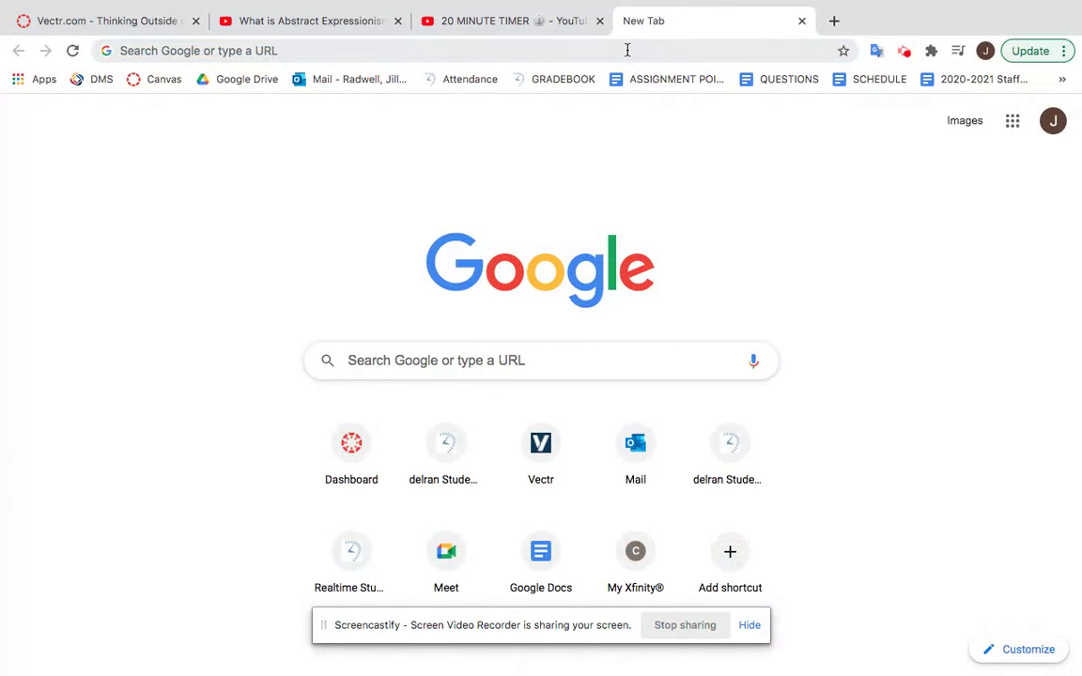
{"action": "left_click", "coordinate": [627, 50]}
{"action": "type", "text": "vectr.com"}
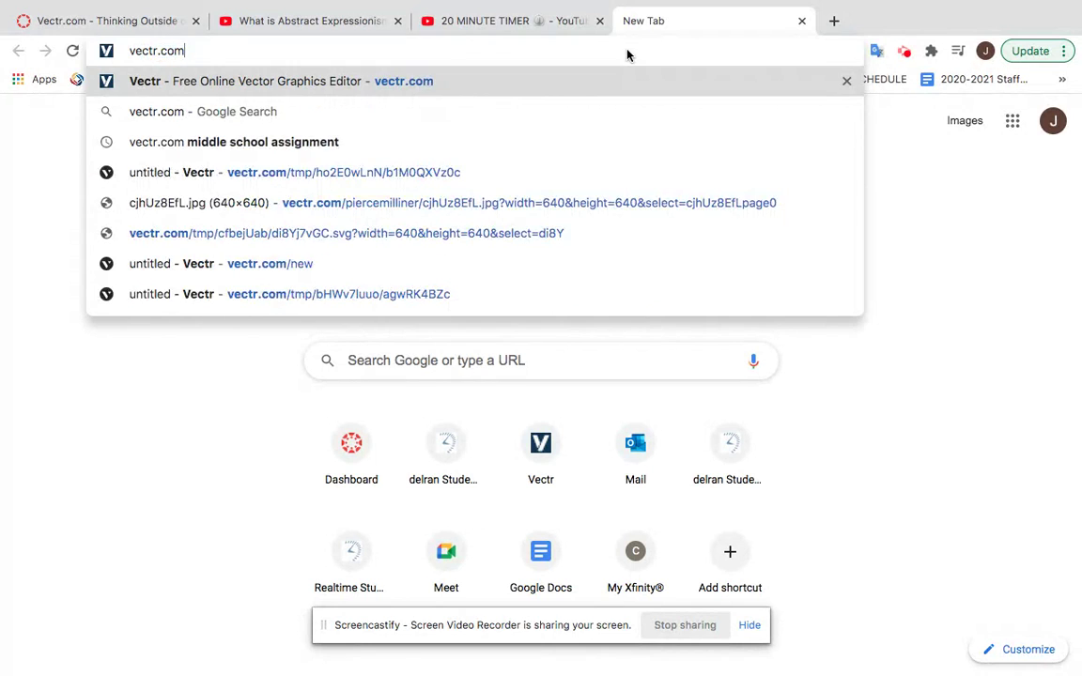
{"action": "key", "text": "Return"}
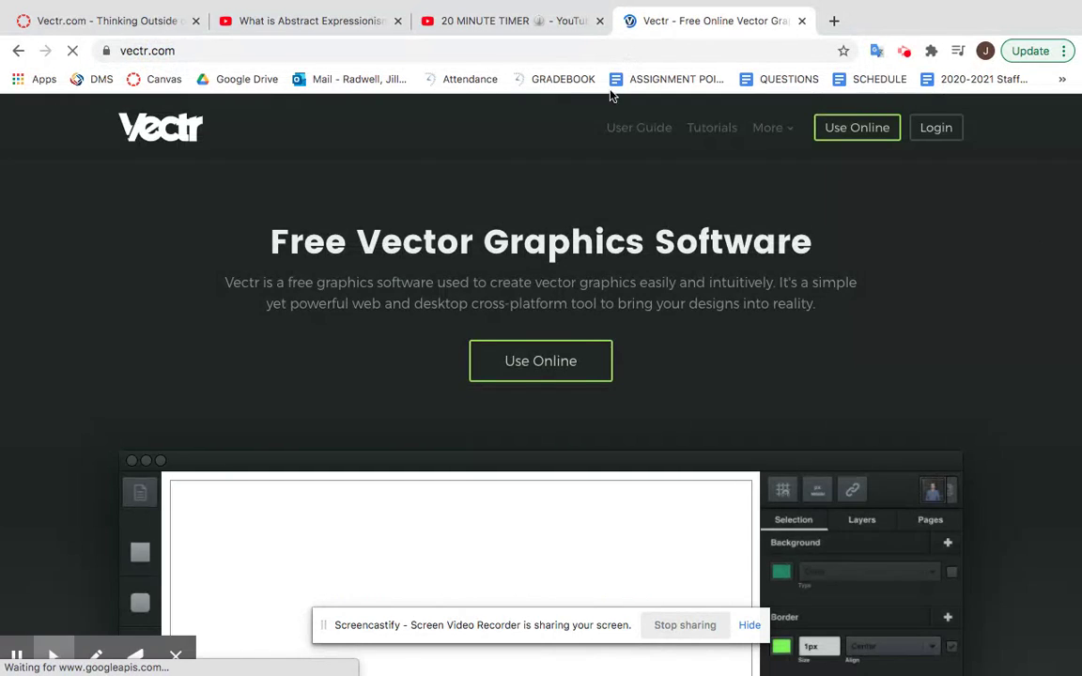
{"action": "left_click", "coordinate": [551, 363]}
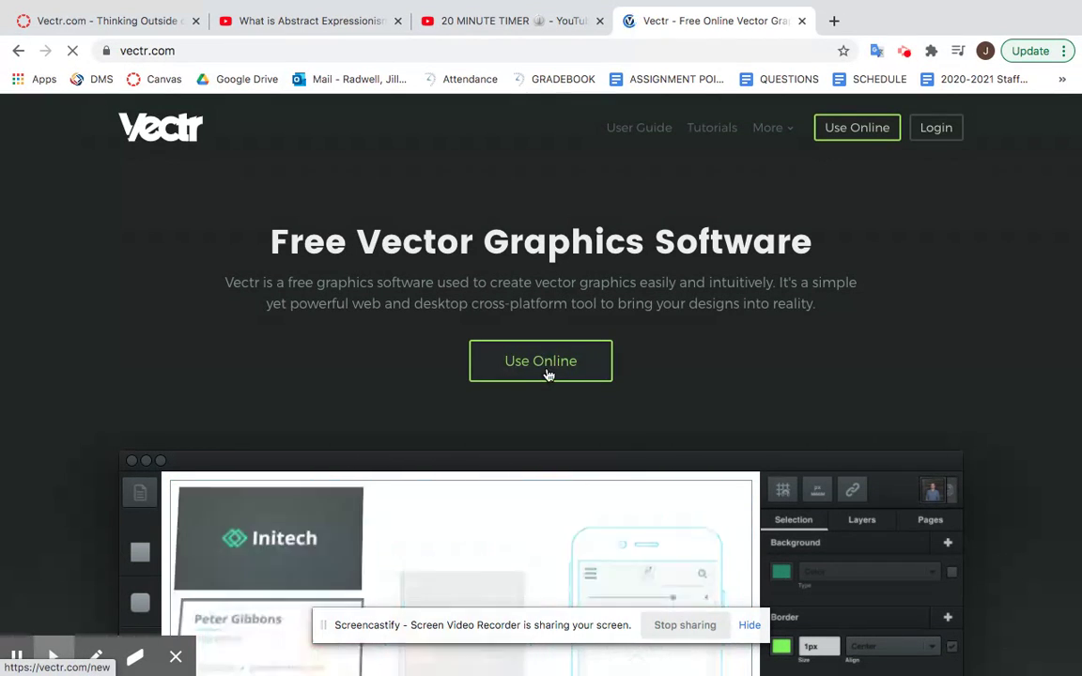
{"action": "left_click", "coordinate": [548, 374]}
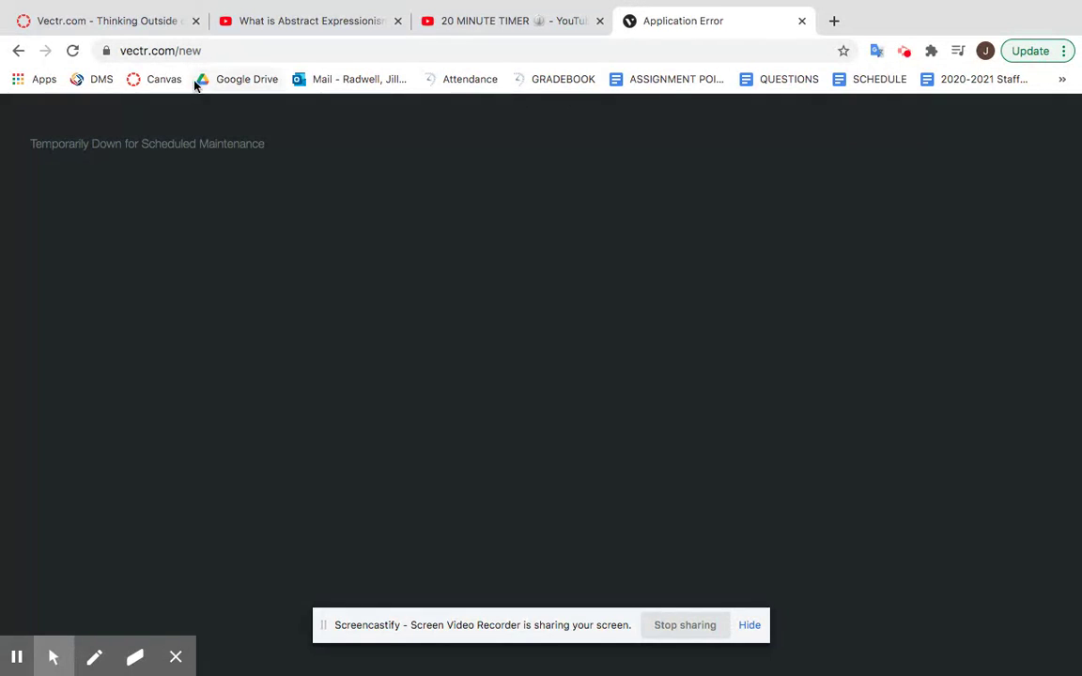
Load vectr.com again and launch the online editor with a new drawing
{"action": "left_click", "coordinate": [156, 52]}
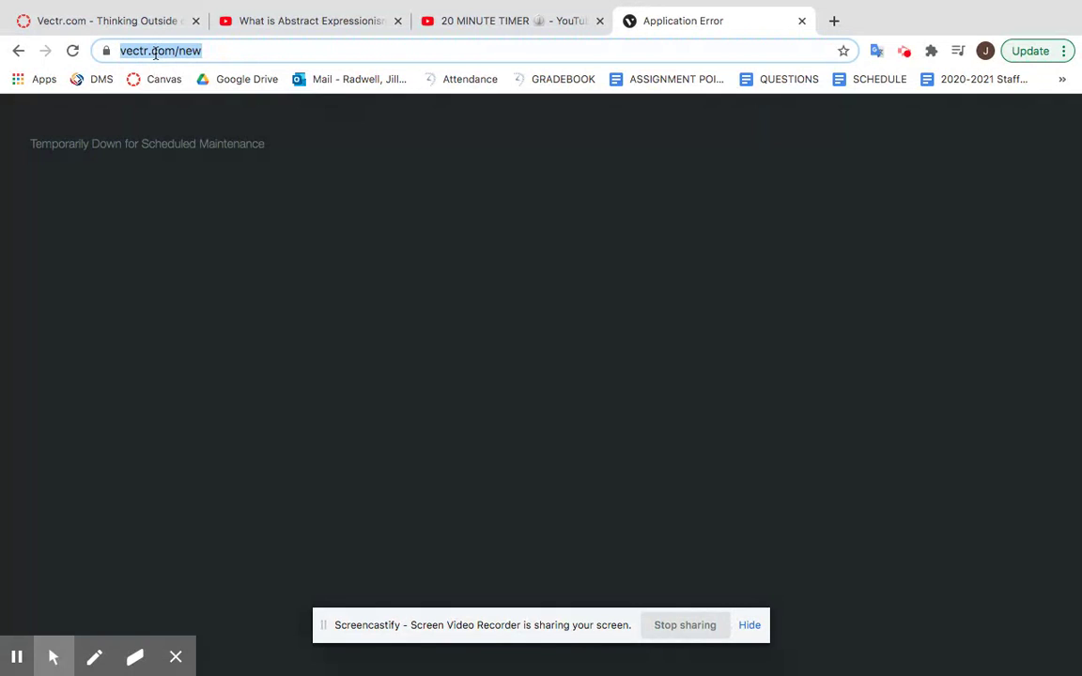
{"action": "type", "text": "vectr.com"}
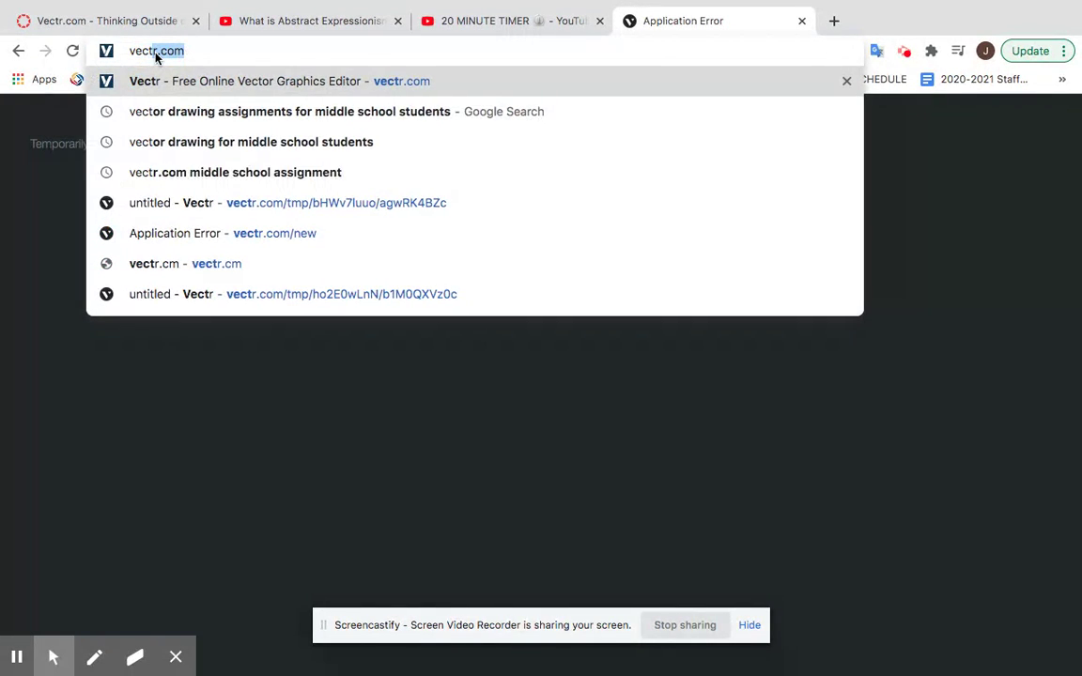
{"action": "key", "text": "Return"}
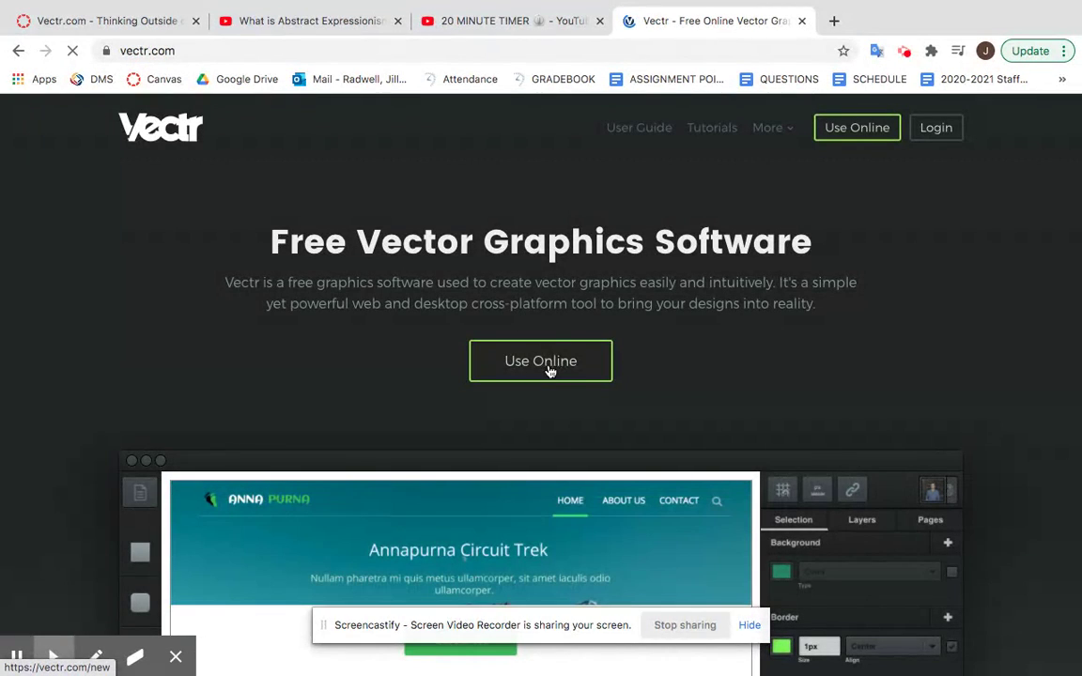
{"action": "left_click", "coordinate": [550, 374]}
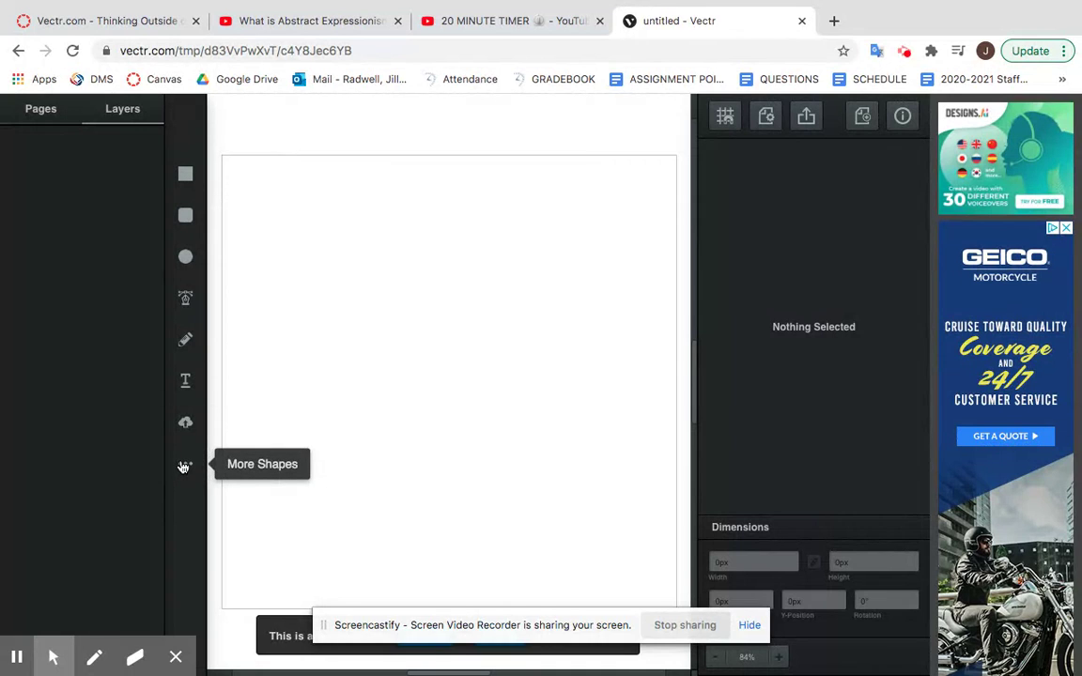
Draw a tall, narrow rectangle near the page's upper-left corner and a square about 165 px wide beside it
{"action": "left_click", "coordinate": [185, 173]}
{"action": "left_click", "coordinate": [275, 203]}
{"action": "left_click_drag", "start_coordinate": [274, 203], "coordinate": [302, 317]}
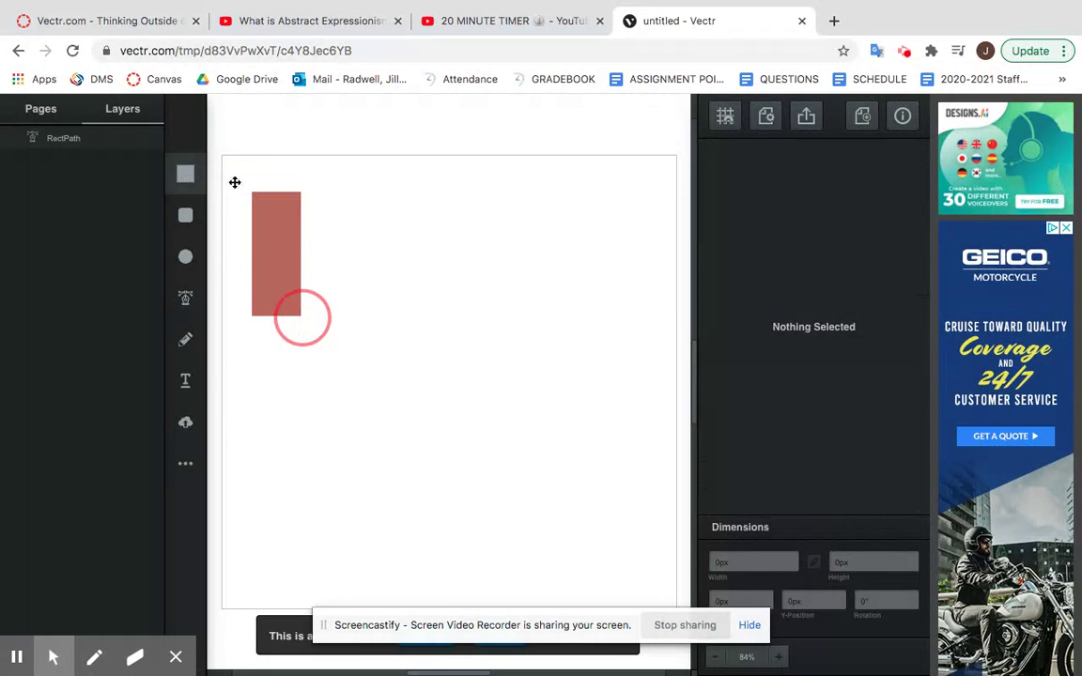
{"action": "left_click", "coordinate": [185, 178]}
{"action": "left_click_drag", "start_coordinate": [316, 211], "coordinate": [422, 243]}
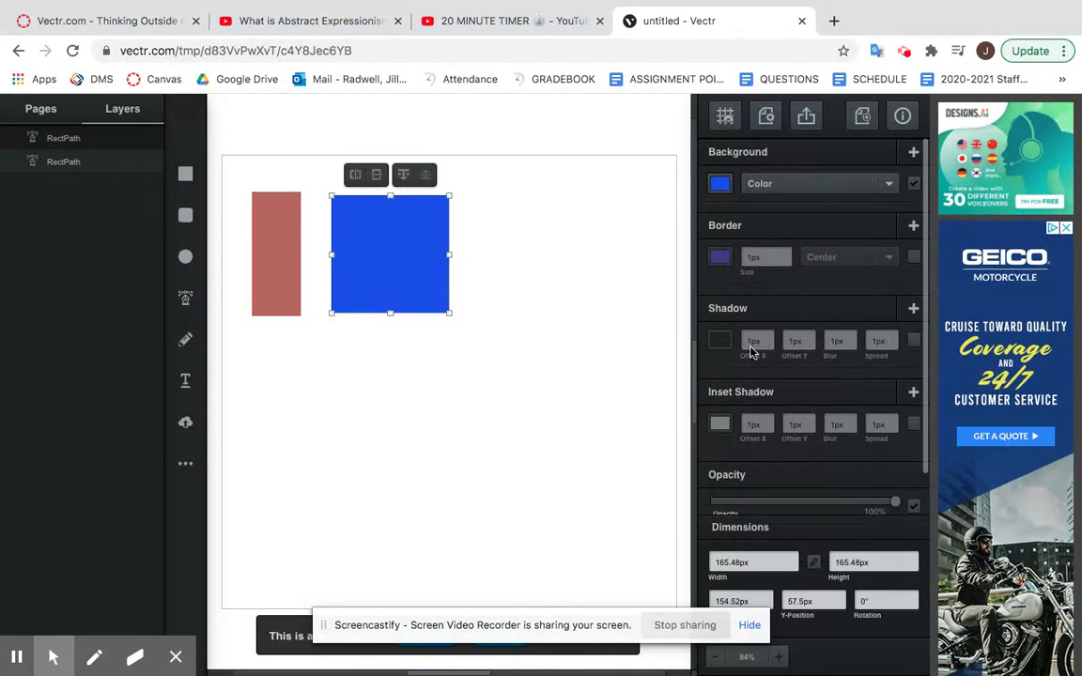
Turn on the blue square's shadow and try a green hue for the shadow colour
{"action": "left_click", "coordinate": [914, 342]}
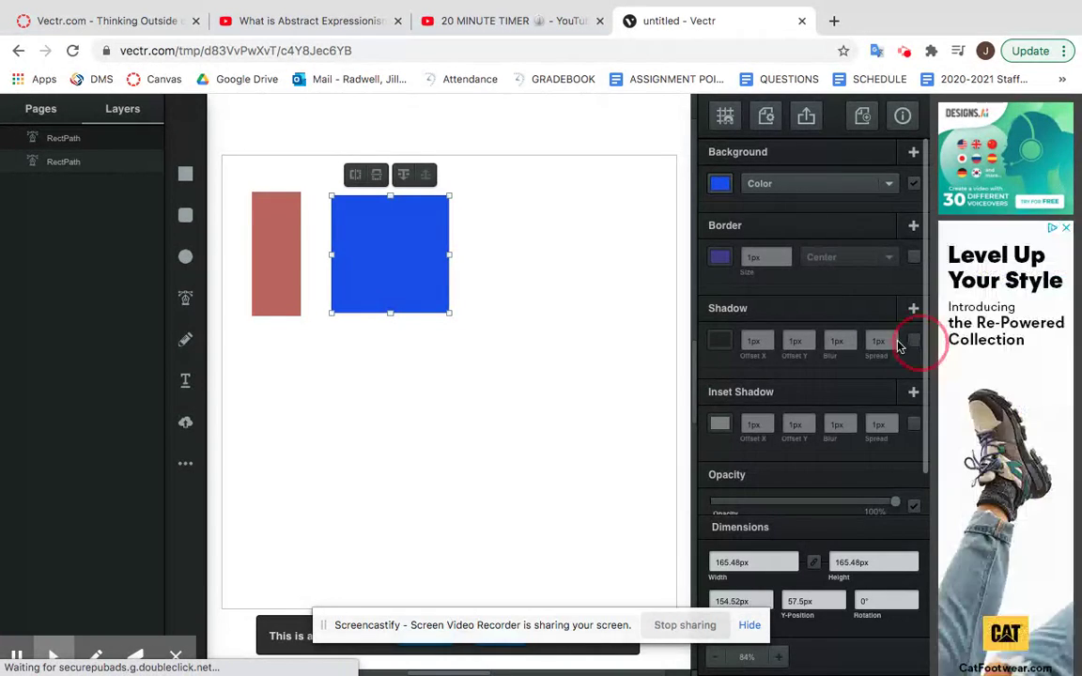
{"action": "left_click", "coordinate": [720, 341]}
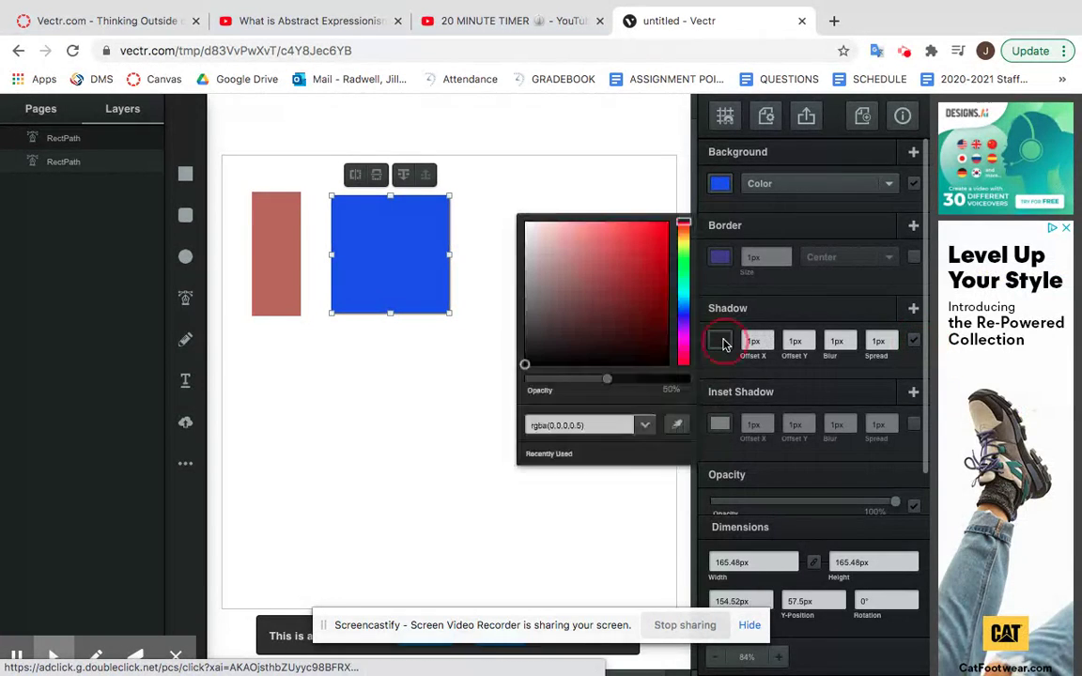
{"action": "left_click", "coordinate": [681, 280]}
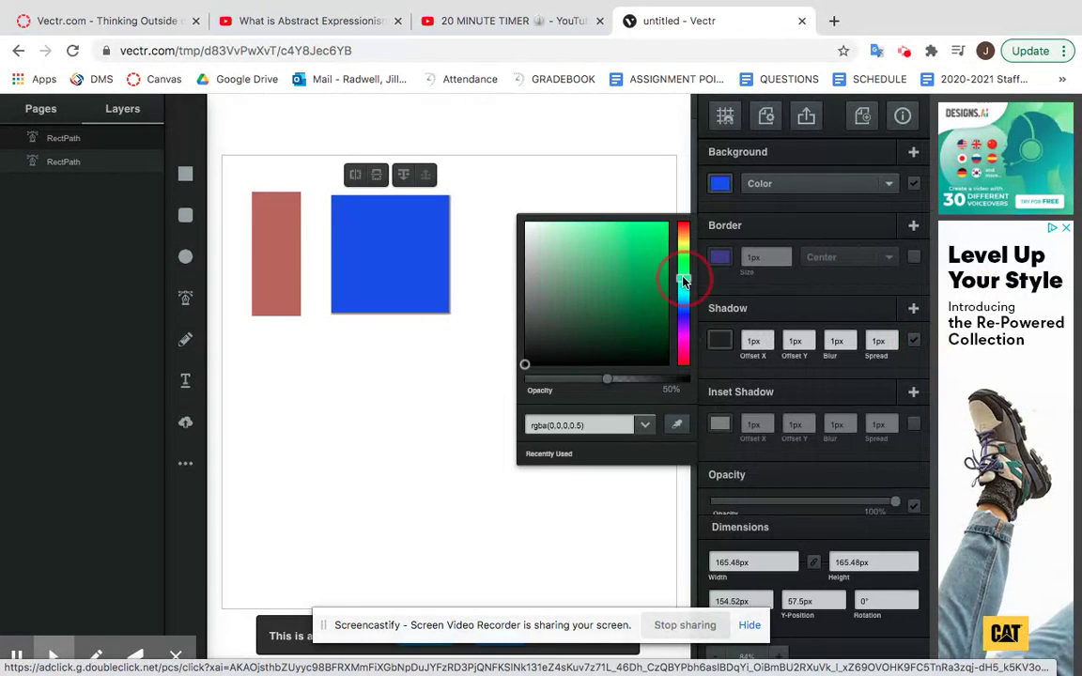
{"action": "left_click", "coordinate": [794, 366]}
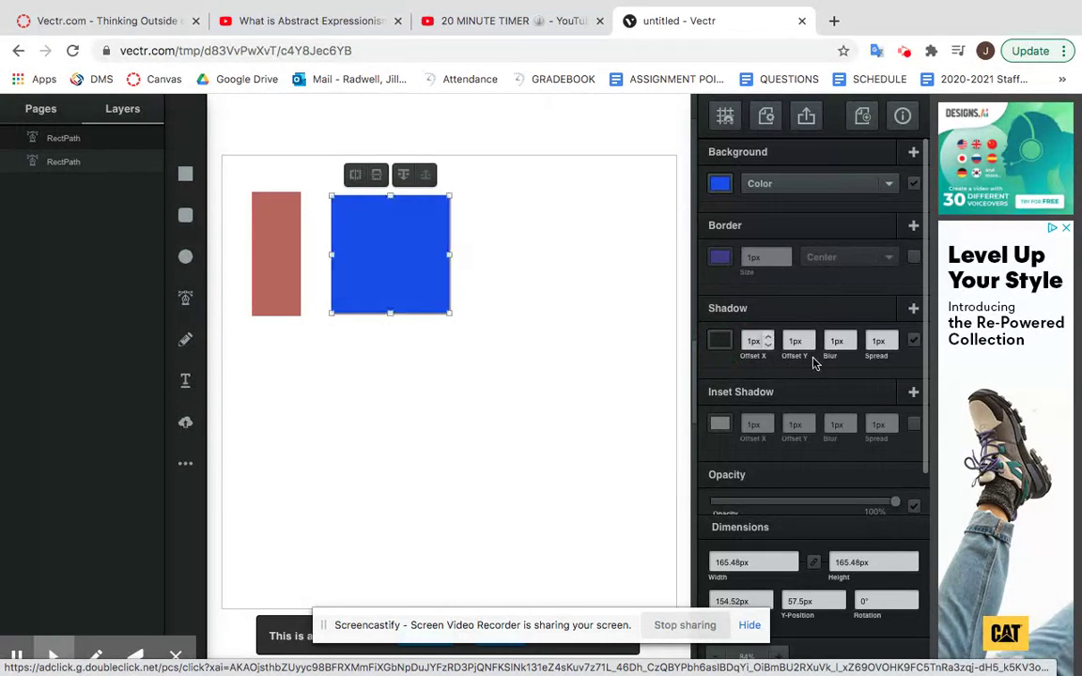
Increase the spread of the blue square's shadow to 16 px
{"action": "left_click", "coordinate": [880, 340]}
{"action": "left_click", "coordinate": [892, 337]}
{"action": "left_click", "coordinate": [892, 336]}
{"action": "left_click", "coordinate": [892, 337]}
{"action": "left_click", "coordinate": [892, 336]}
{"action": "left_click", "coordinate": [892, 336]}
{"action": "left_click", "coordinate": [892, 336]}
{"action": "left_click", "coordinate": [892, 337]}
{"action": "left_click", "coordinate": [892, 336]}
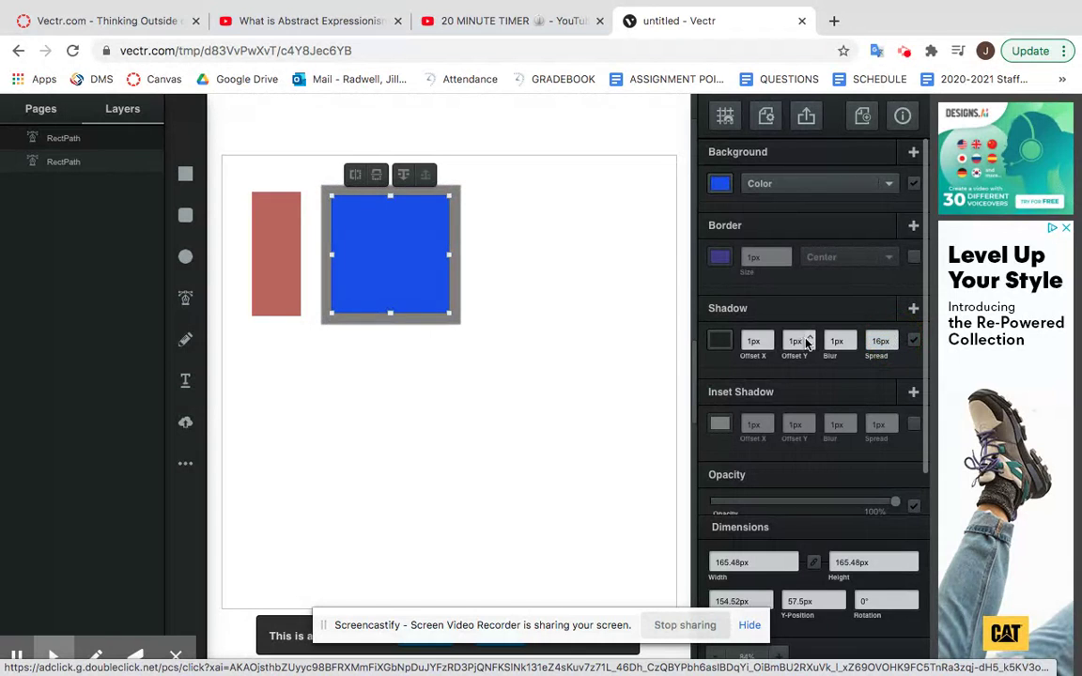
Increase the Offset Y of the blue square's shadow to 20 px and deselect the square
{"action": "left_click", "coordinate": [810, 337]}
{"action": "left_click", "coordinate": [810, 338]}
{"action": "left_click", "coordinate": [810, 338]}
{"action": "left_click", "coordinate": [809, 337]}
{"action": "left_click", "coordinate": [810, 337]}
{"action": "left_click", "coordinate": [809, 337]}
{"action": "left_click", "coordinate": [810, 338]}
{"action": "left_click", "coordinate": [810, 338]}
{"action": "left_click", "coordinate": [810, 337]}
{"action": "left_click", "coordinate": [810, 338]}
{"action": "left_click", "coordinate": [809, 337]}
{"action": "left_click", "coordinate": [810, 337]}
{"action": "left_click", "coordinate": [809, 337]}
{"action": "left_click", "coordinate": [810, 337]}
{"action": "left_click", "coordinate": [810, 337]}
{"action": "left_click", "coordinate": [810, 337]}
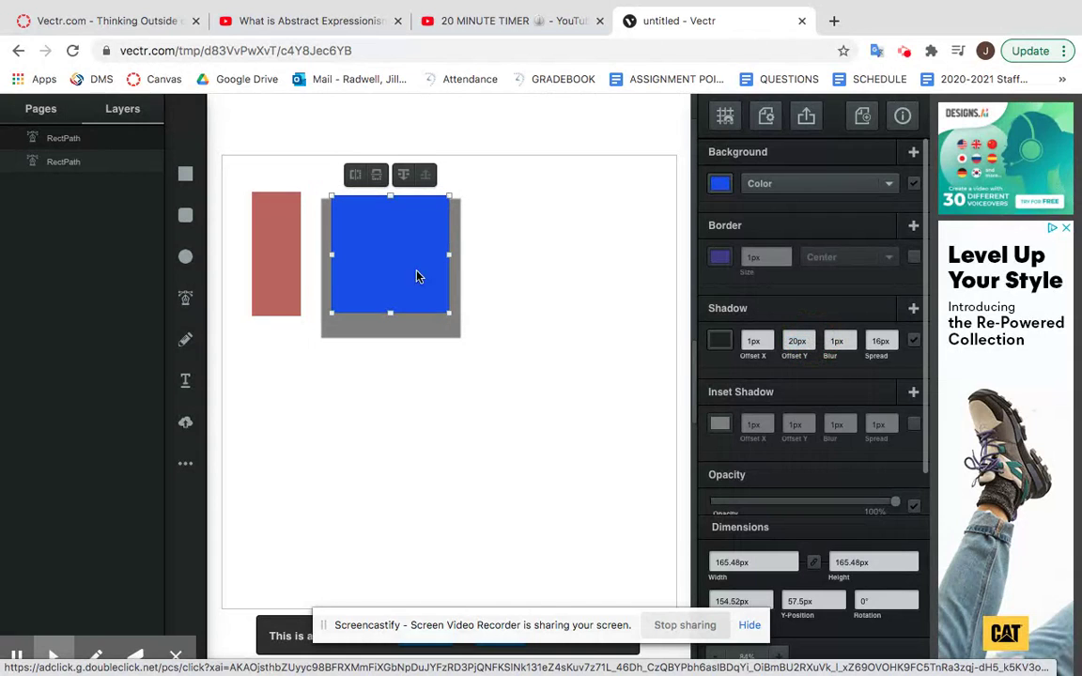
{"action": "left_click", "coordinate": [546, 382]}
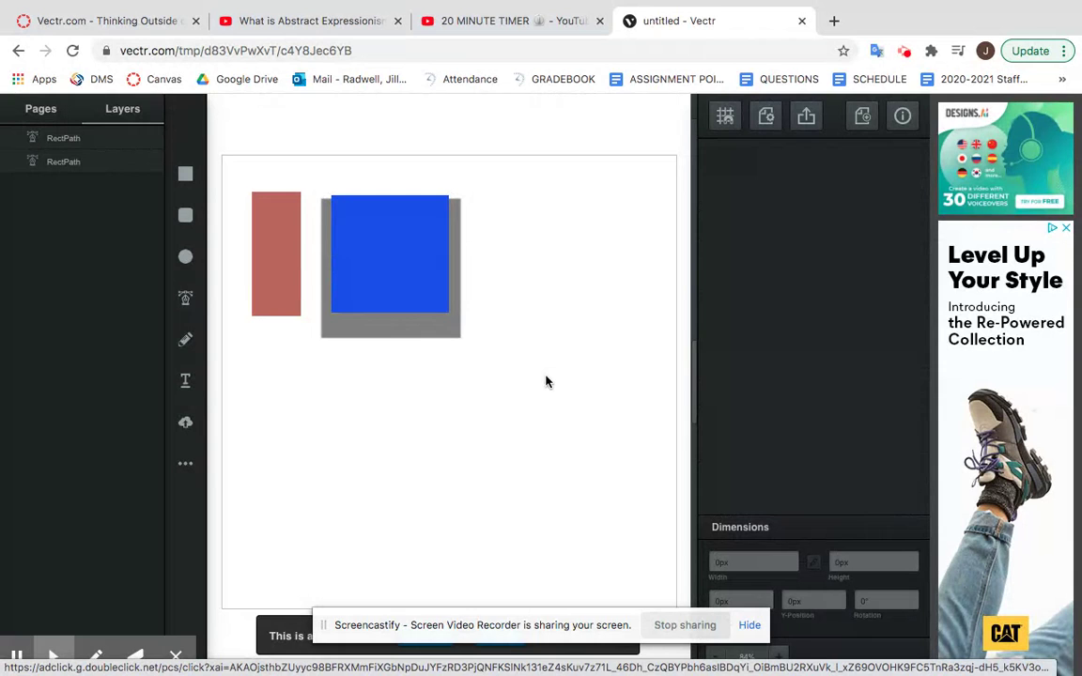
Select both shapes and move them together off the page, above its upper edge, to about X 152 px, Y -277 px
{"action": "left_click_drag", "start_coordinate": [546, 381], "coordinate": [193, 151]}
{"action": "left_click_drag", "start_coordinate": [406, 230], "coordinate": [469, 435]}
{"action": "scroll", "coordinate": [469, 435], "scroll_direction": "down", "scroll_amount": 5}
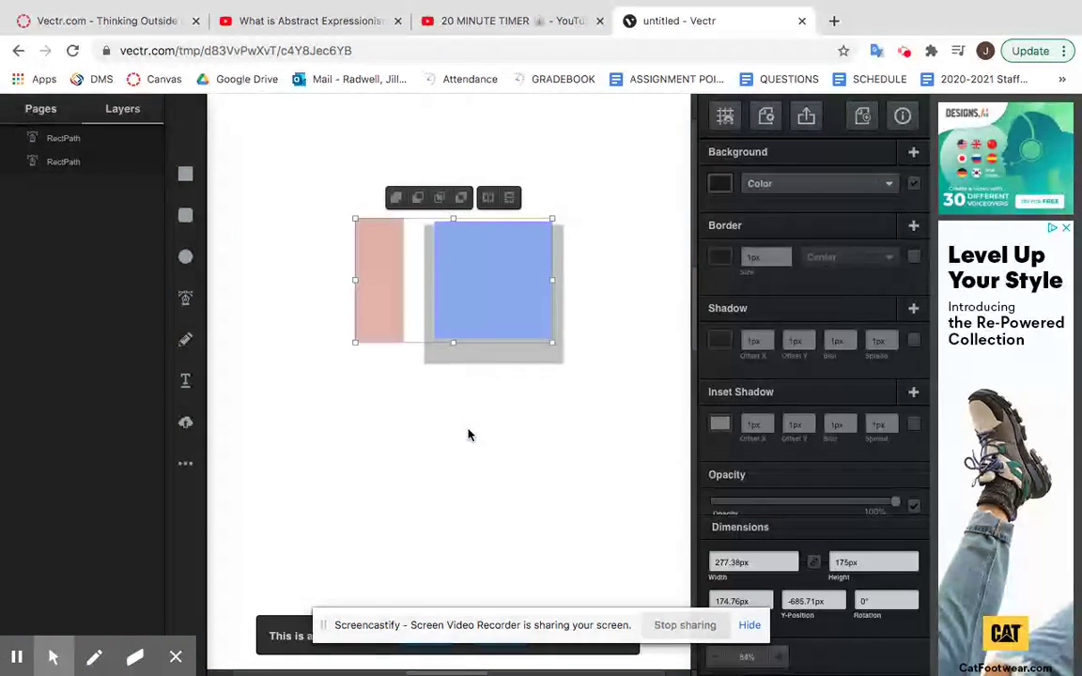
{"action": "left_click_drag", "start_coordinate": [491, 190], "coordinate": [476, 482]}
{"action": "scroll", "coordinate": [476, 482], "scroll_direction": "down", "scroll_amount": 6}
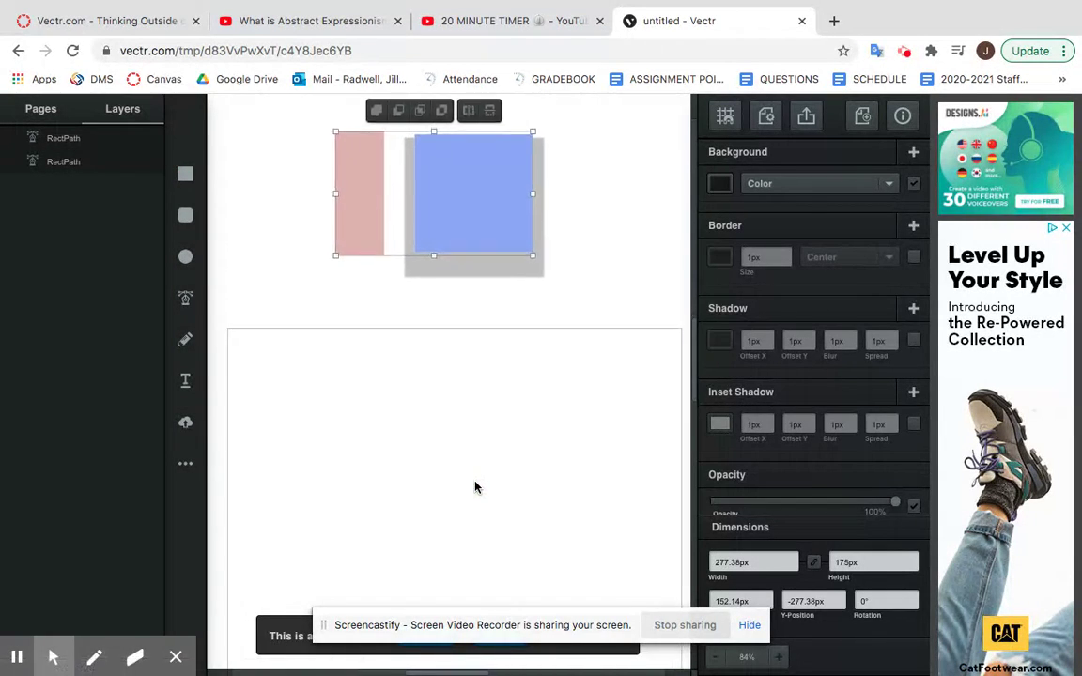
{"action": "scroll", "coordinate": [475, 486], "scroll_direction": "down", "scroll_amount": 2}
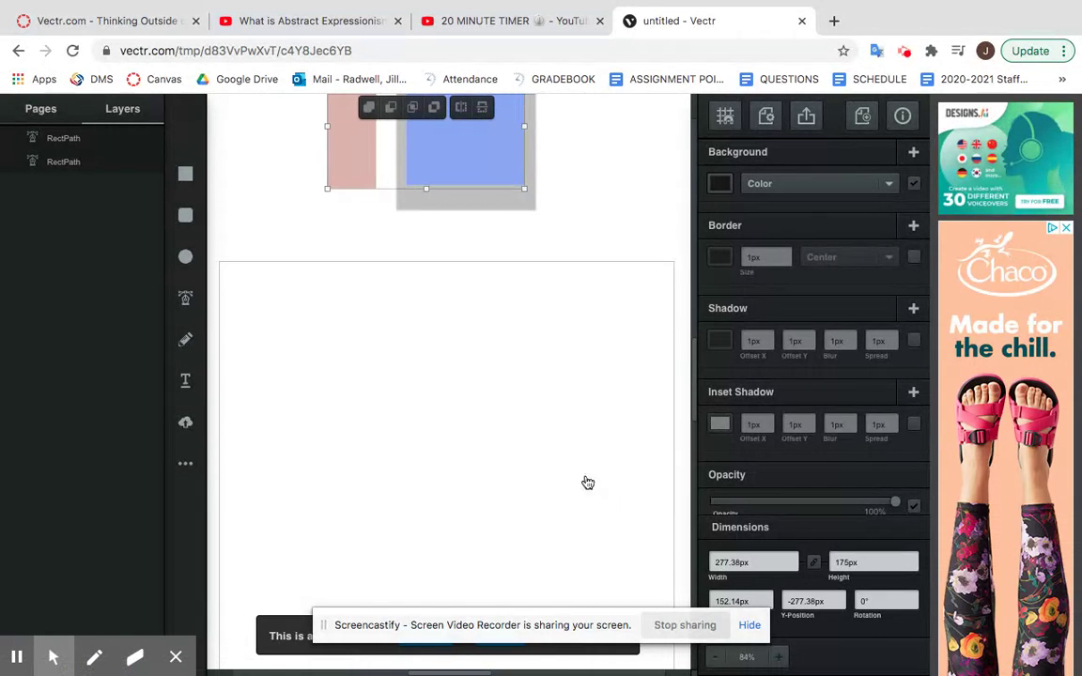
Move both selected shapes closer to the page while keeping them above it, to about X 102 px, Y -232 px
{"action": "left_click_drag", "start_coordinate": [471, 174], "coordinate": [436, 206]}
{"action": "scroll", "coordinate": [456, 381], "scroll_direction": "down", "scroll_amount": 3}
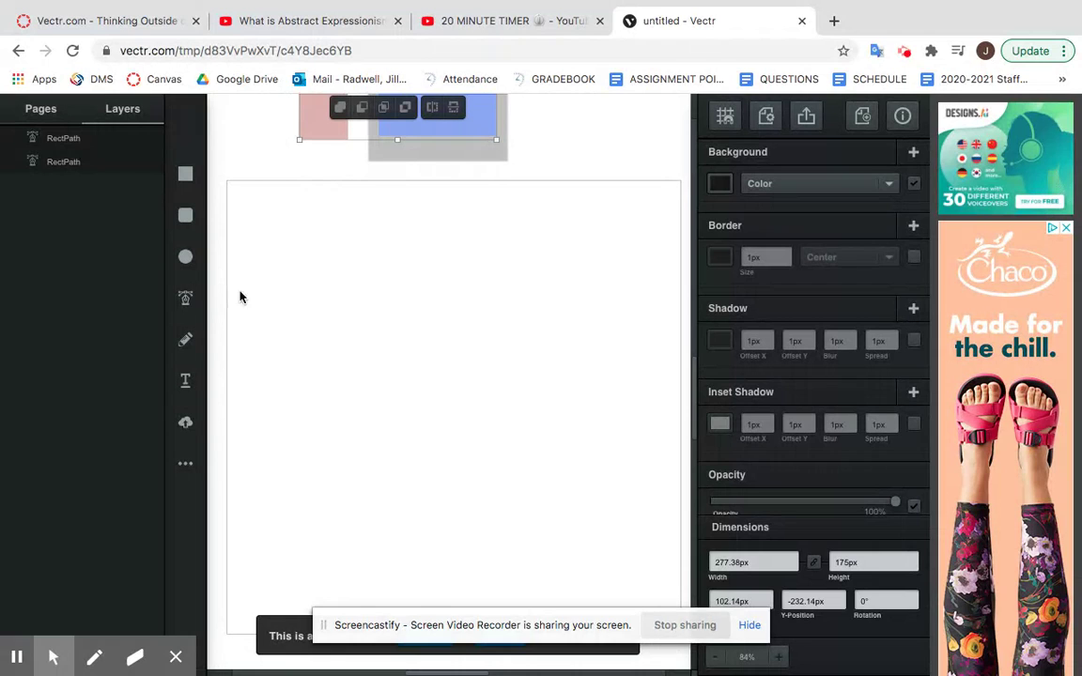
Add the text "NAME" on the page
{"action": "left_click", "coordinate": [185, 381]}
{"action": "left_click", "coordinate": [287, 343]}
{"action": "type", "text": "NAM"}
{"action": "left_click", "coordinate": [295, 340]}
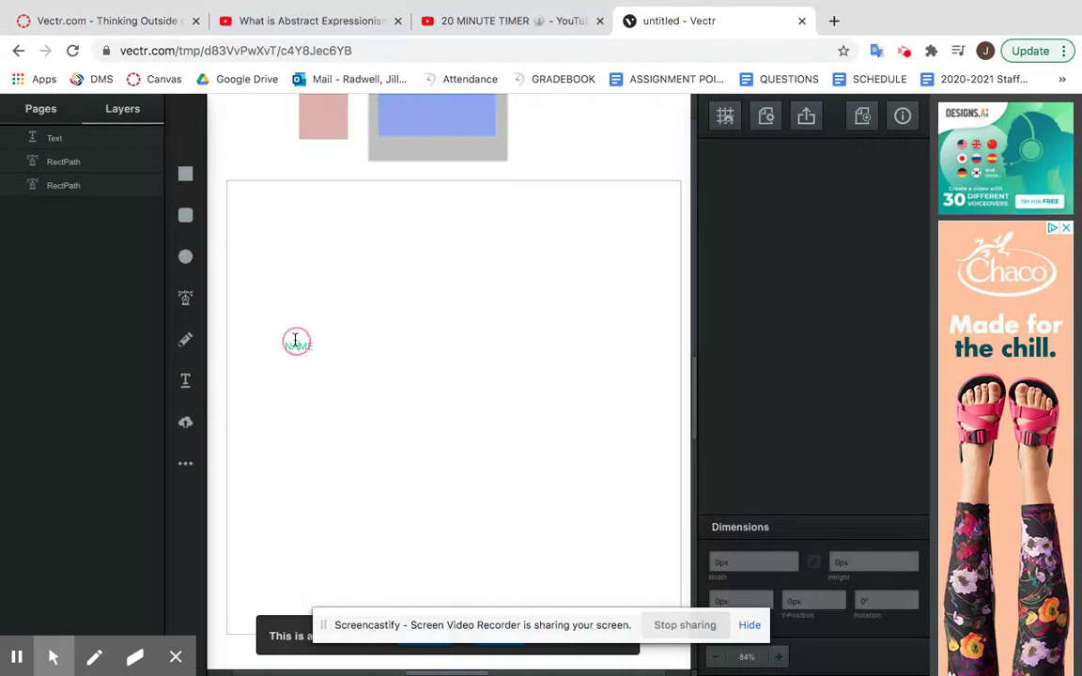
Enlarge the NAME text to about 564 by 269 px and position it at about X 47 px, Y 79 px
{"action": "left_click", "coordinate": [304, 346]}
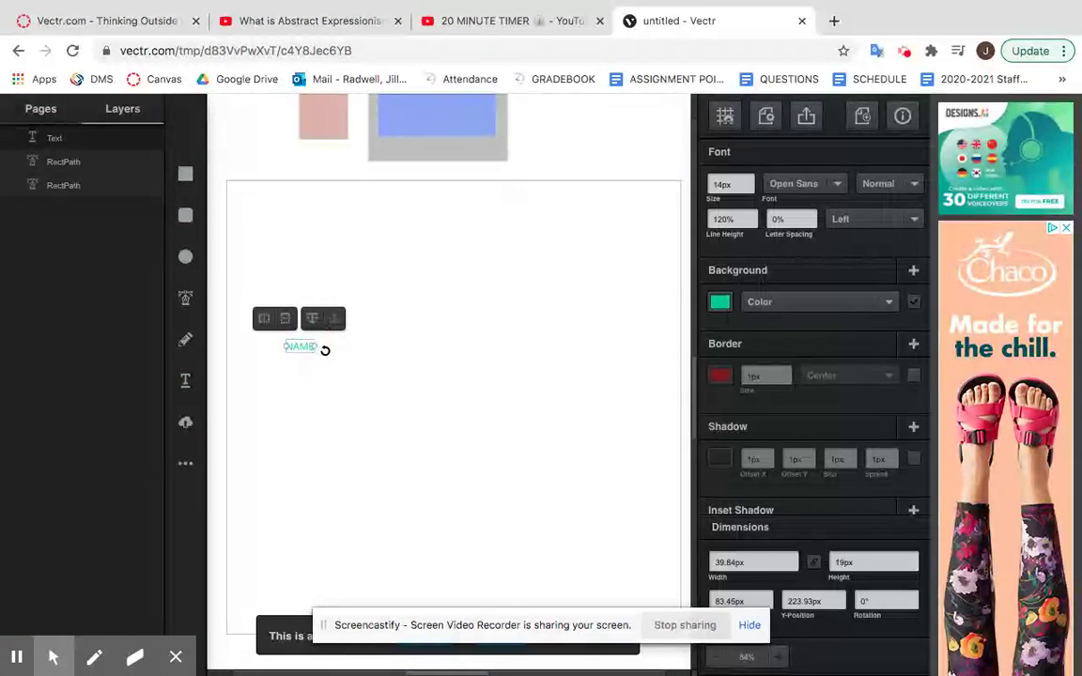
{"action": "left_click_drag", "start_coordinate": [314, 348], "coordinate": [693, 447]}
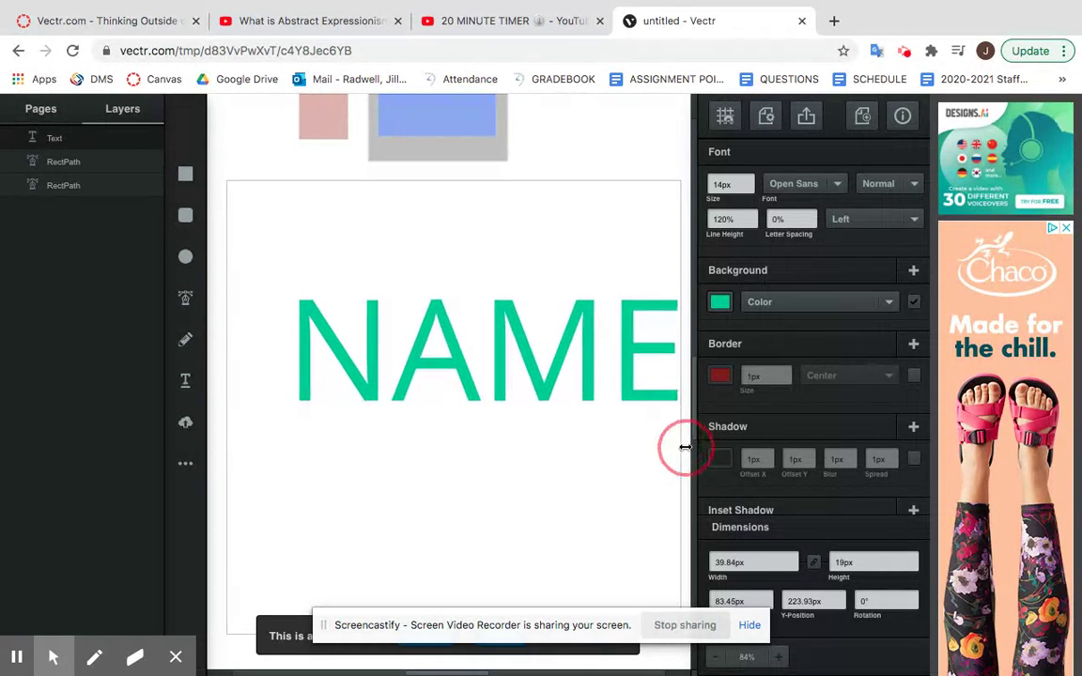
{"action": "left_click_drag", "start_coordinate": [567, 375], "coordinate": [510, 349]}
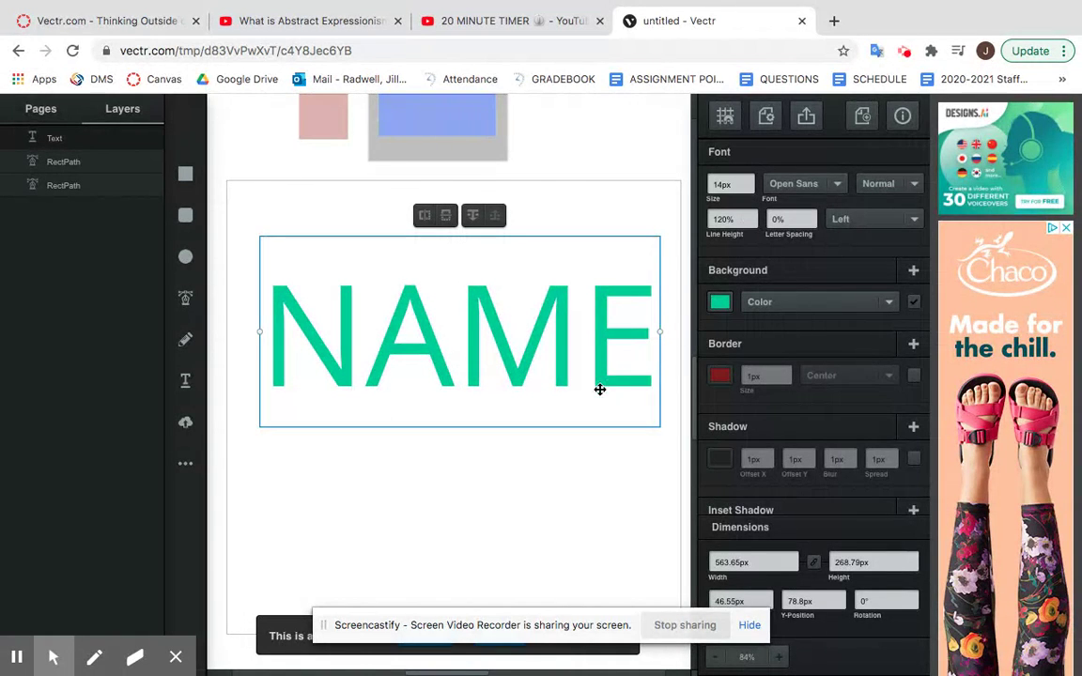
Draw a narrow ellipse about 10 by 164 px over the N's first stem and place a duplicate over its second stem
{"action": "left_click", "coordinate": [187, 260]}
{"action": "left_click_drag", "start_coordinate": [278, 295], "coordinate": [282, 404]}
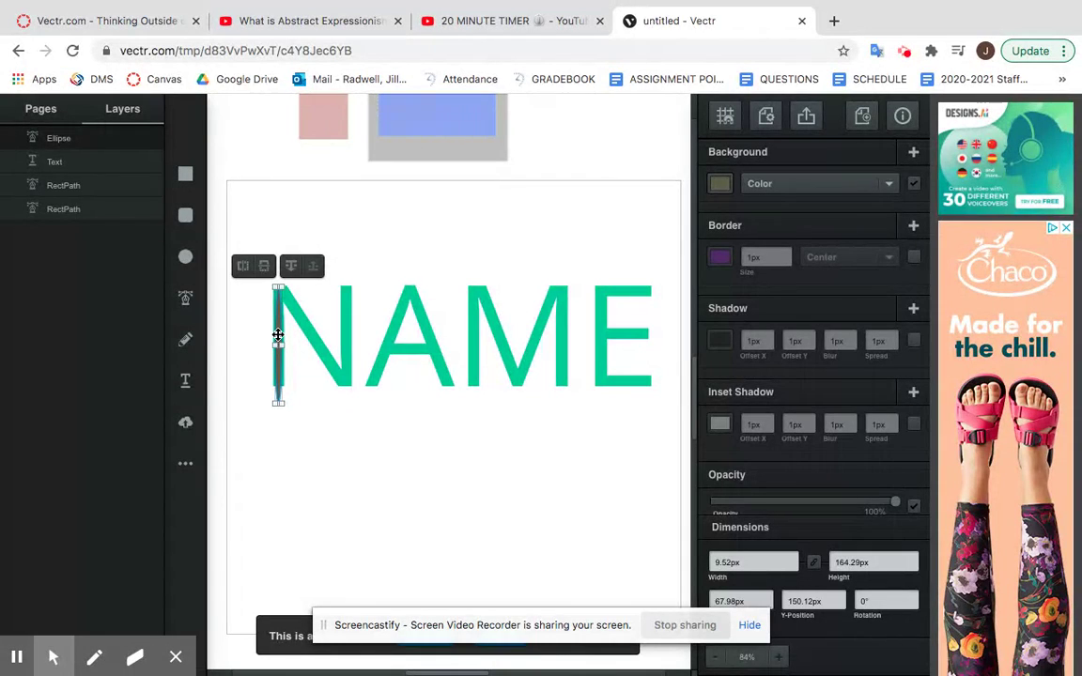
{"action": "key", "text": "ctrl+d"}
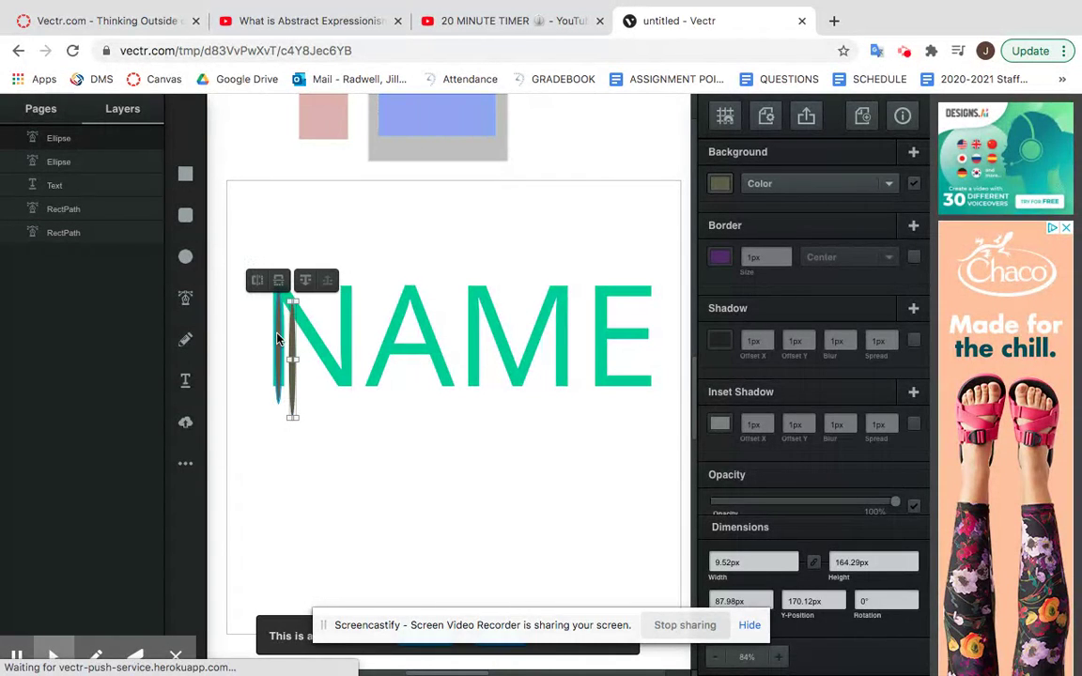
{"action": "left_click", "coordinate": [294, 333]}
{"action": "left_click_drag", "start_coordinate": [294, 333], "coordinate": [345, 317]}
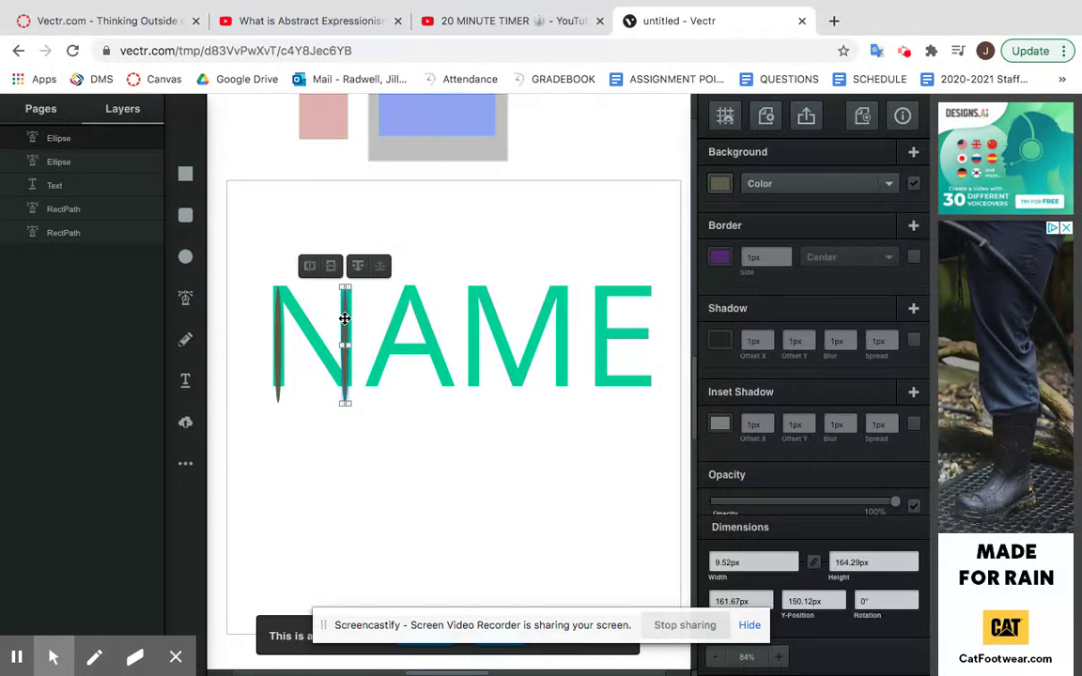
Duplicate the ellipse again, fit the copy along the diagonal stroke of the N, and deselect it
{"action": "key", "text": "ctrl+d"}
{"action": "left_click", "coordinate": [338, 330]}
{"action": "left_click_drag", "start_coordinate": [338, 330], "coordinate": [278, 284]}
{"action": "mouse_move", "coordinate": [309, 338]}
{"action": "left_mouse_down"}
{"action": "mouse_move", "coordinate": [301, 330]}
{"action": "mouse_move", "coordinate": [318, 345]}
{"action": "mouse_move", "coordinate": [306, 320]}
{"action": "left_mouse_up"}
{"action": "left_click", "coordinate": [394, 496]}
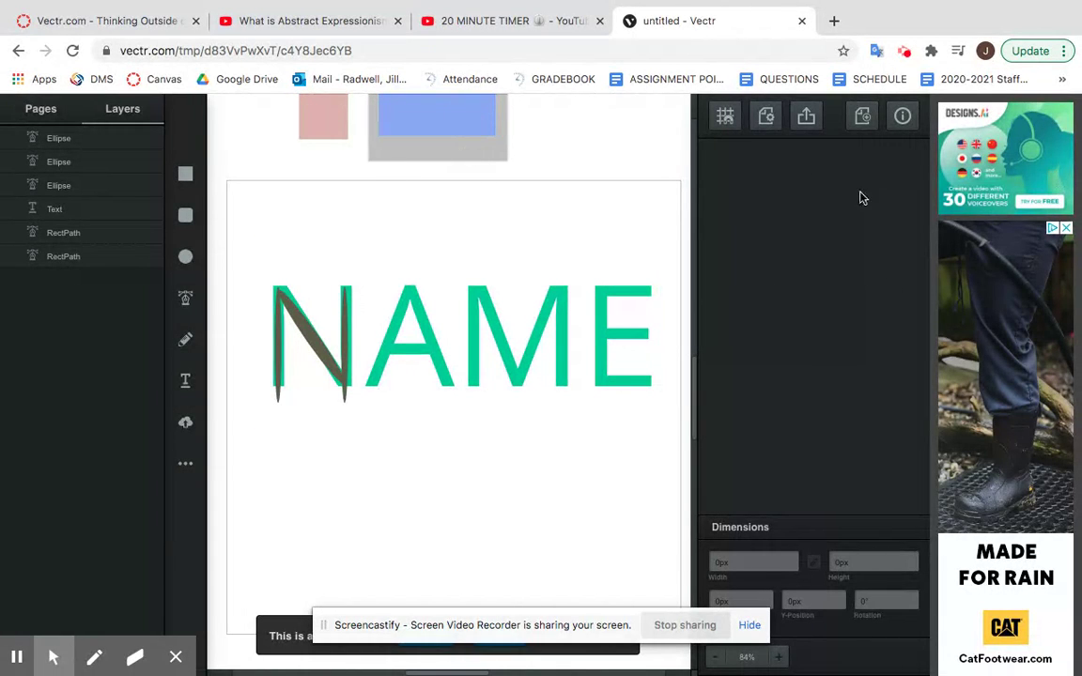
Reduce the blue square's opacity to about 57% and deselect the square
{"action": "left_click", "coordinate": [435, 120]}
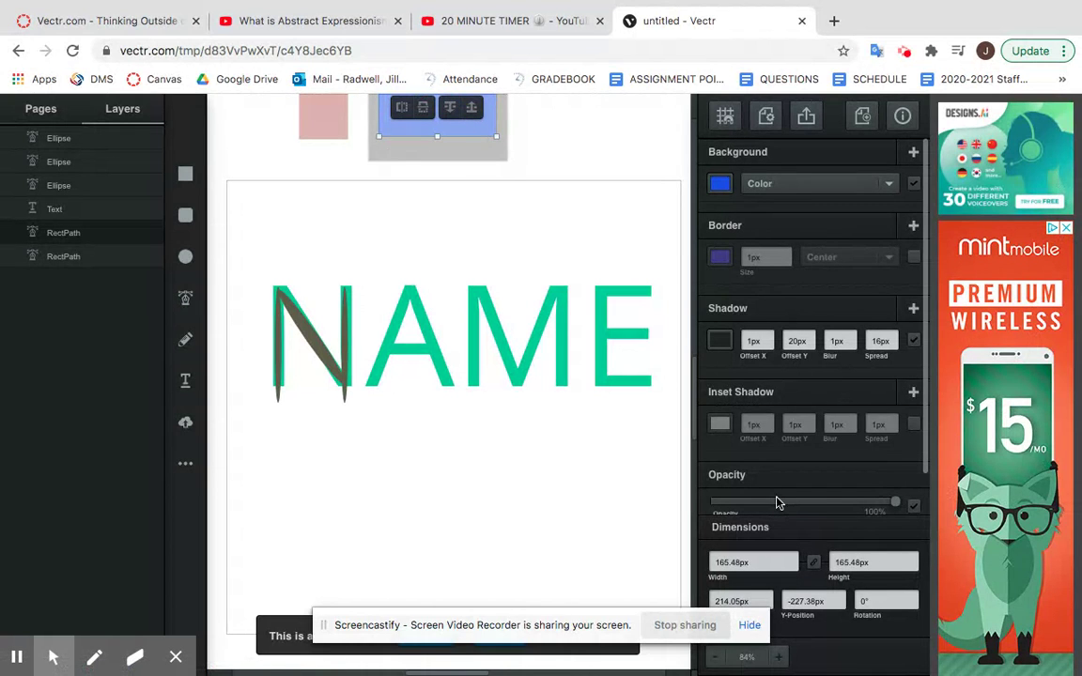
{"action": "left_click_drag", "start_coordinate": [895, 502], "coordinate": [839, 503]}
{"action": "left_click", "coordinate": [749, 502]}
{"action": "left_click", "coordinate": [819, 503]}
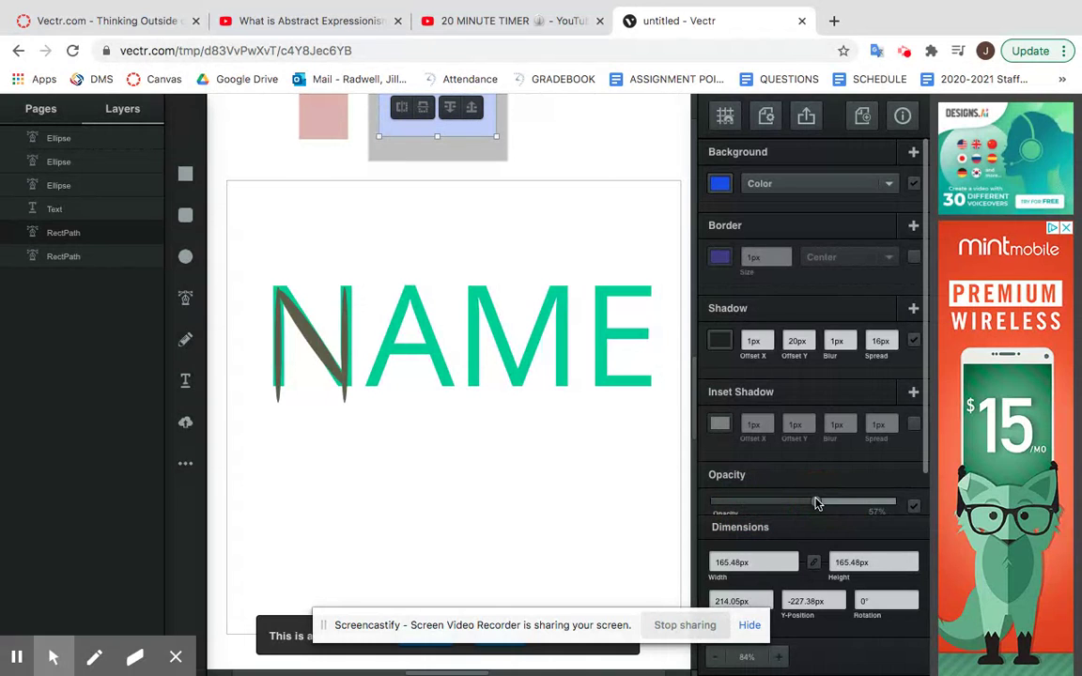
{"action": "left_click", "coordinate": [469, 483]}
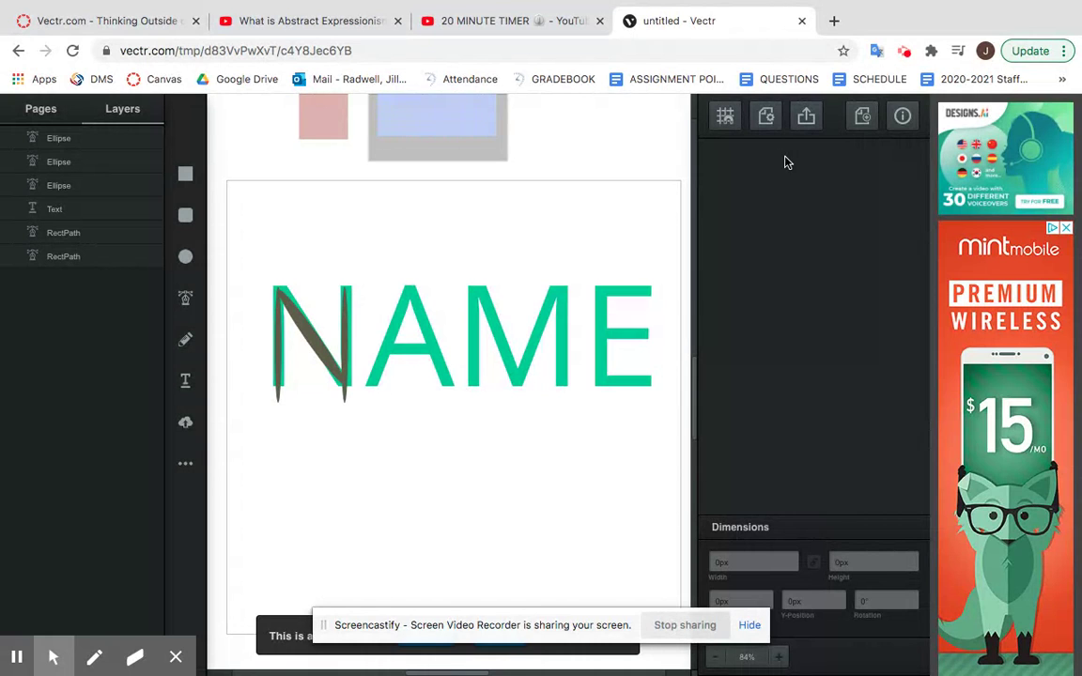
Export the page as a 640 by 640 px SVG download and return to the drawing
{"action": "left_click", "coordinate": [811, 119]}
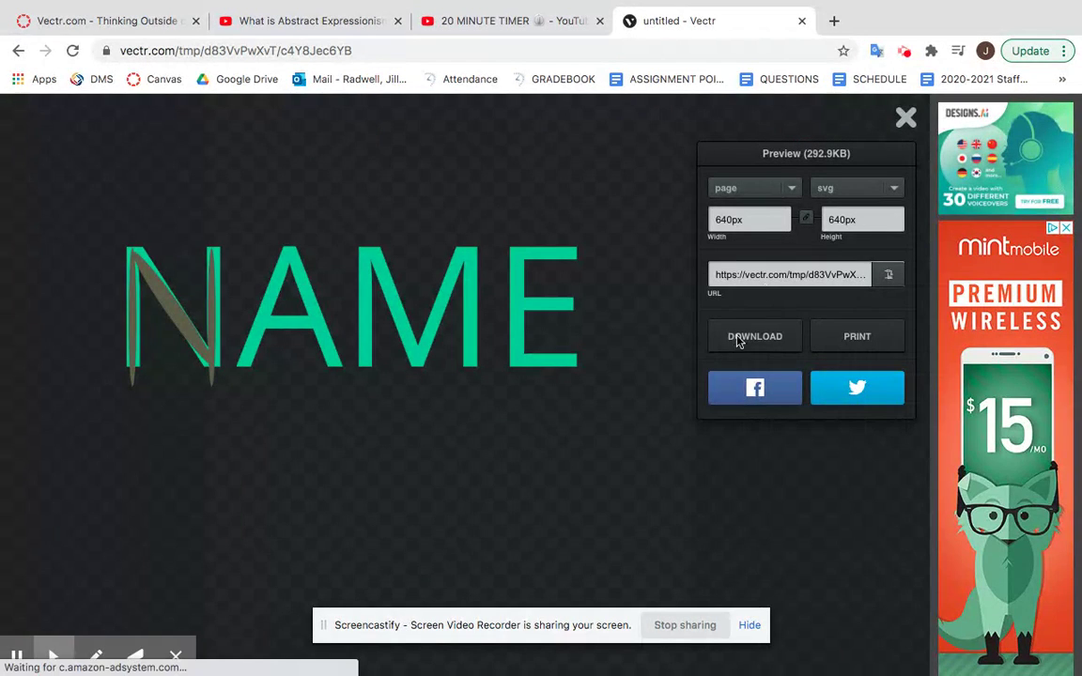
{"action": "left_click", "coordinate": [738, 344]}
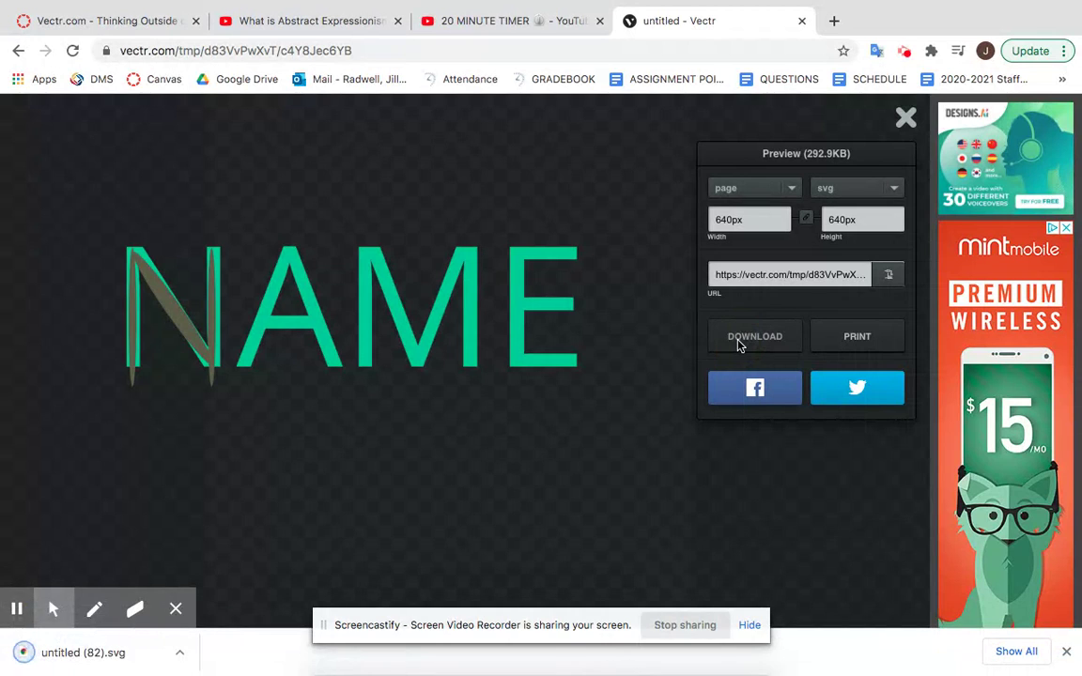
{"action": "left_click", "coordinate": [906, 116]}
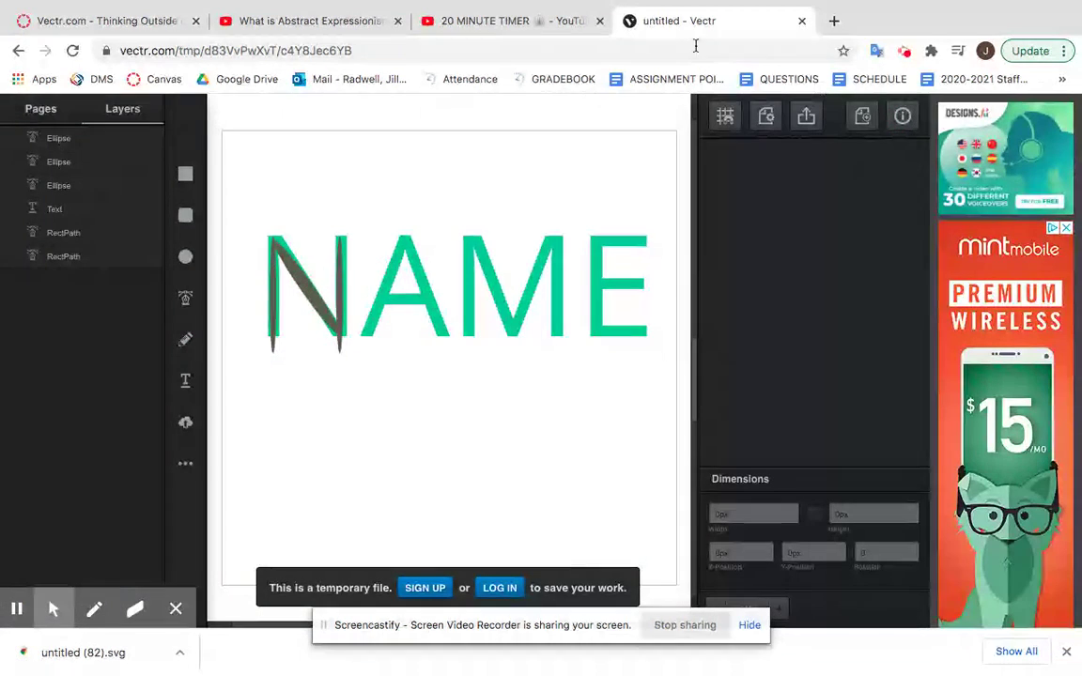
Copy the drawing's URL and switch to the Canvas assignment page
{"action": "left_click", "coordinate": [269, 52]}
{"action": "key", "text": "ctrl+c"}
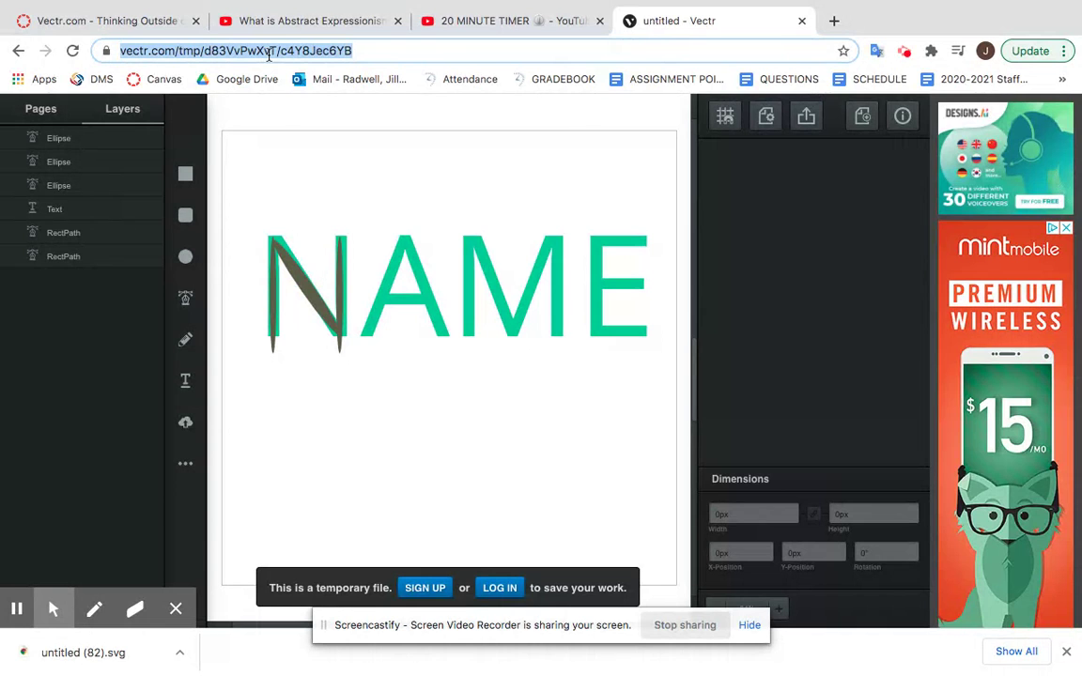
{"action": "left_click", "coordinate": [133, 19]}
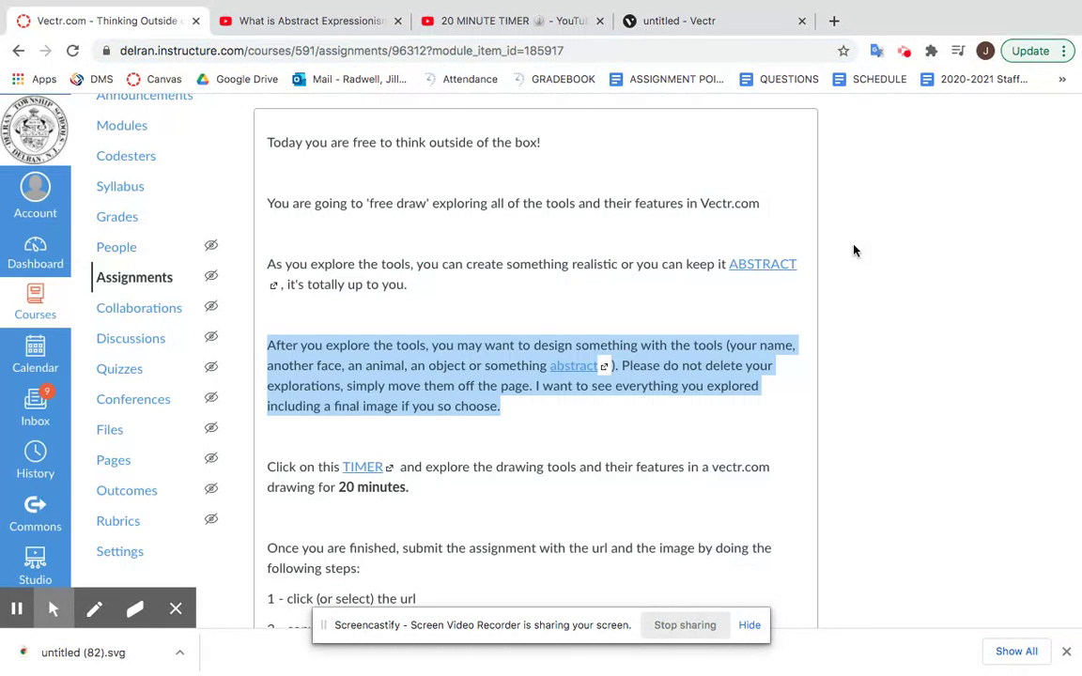
View the assignment as a student and start a submission
{"action": "scroll", "coordinate": [854, 249], "scroll_direction": "up", "scroll_amount": 3}
{"action": "left_click", "coordinate": [1041, 126]}
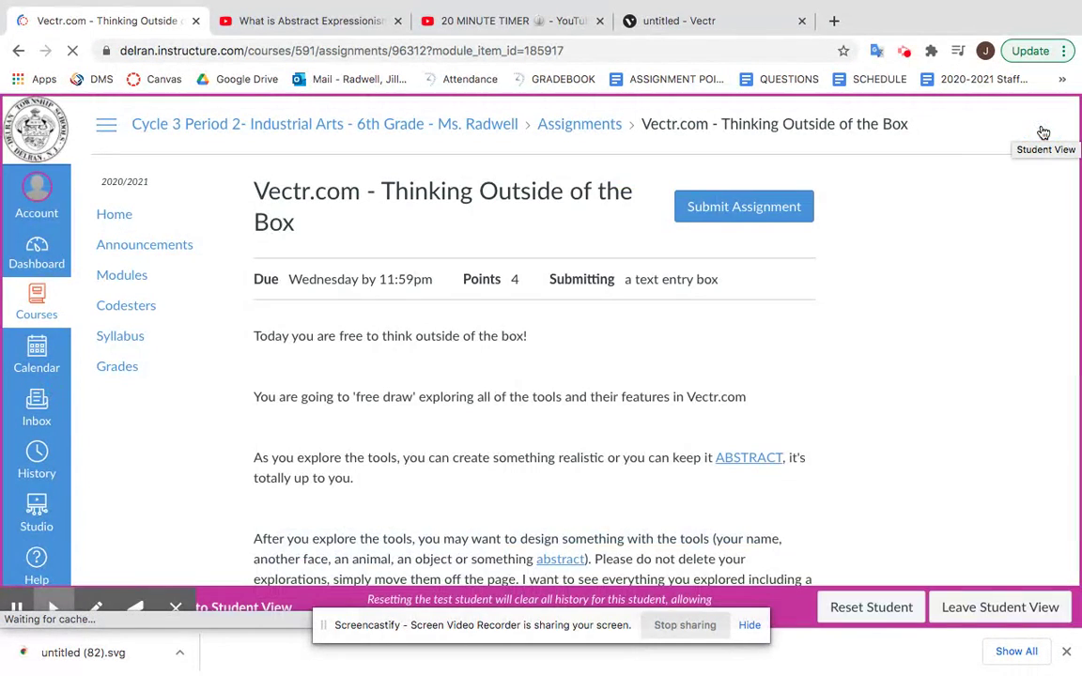
{"action": "left_click", "coordinate": [729, 211]}
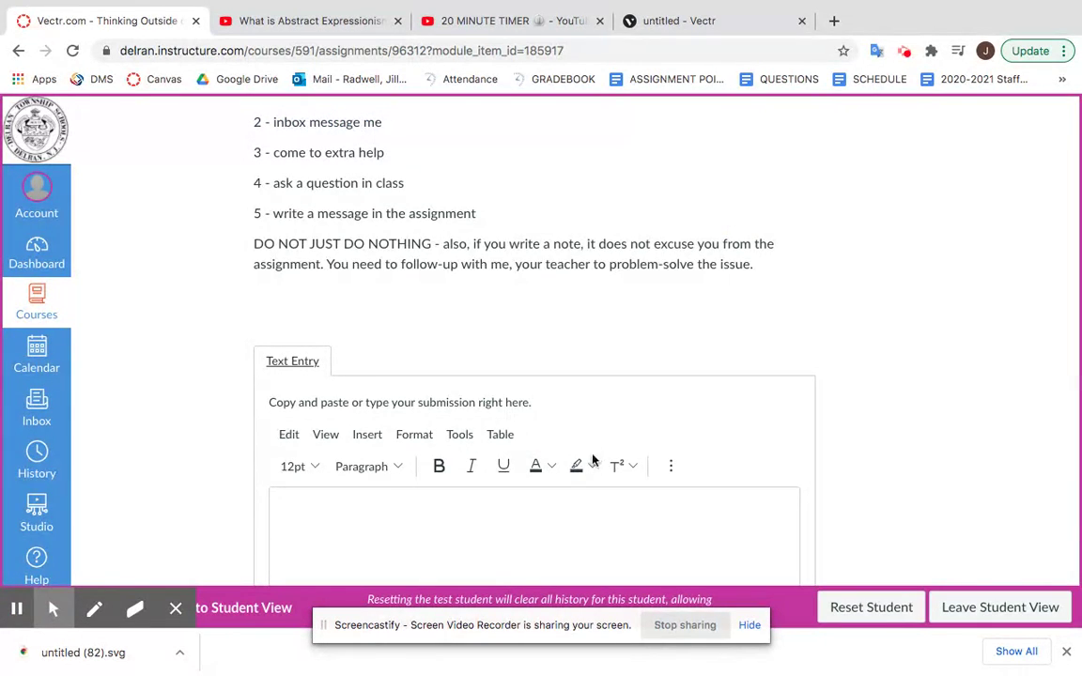
Paste the drawing's URL into the submission's text entry and add two line breaks below it
{"action": "scroll", "coordinate": [583, 481], "scroll_direction": "down", "scroll_amount": 3}
{"action": "left_click", "coordinate": [421, 234]}
{"action": "key", "text": "ctrl+v"}
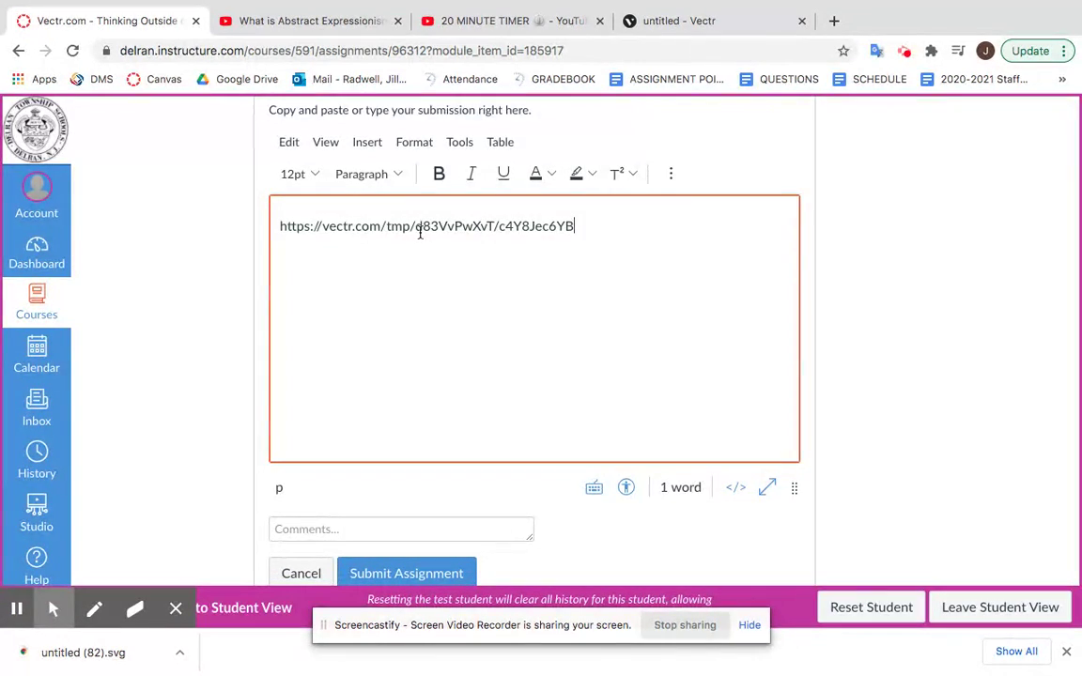
{"action": "key", "text": "Return"}
{"action": "key", "text": "Return"}
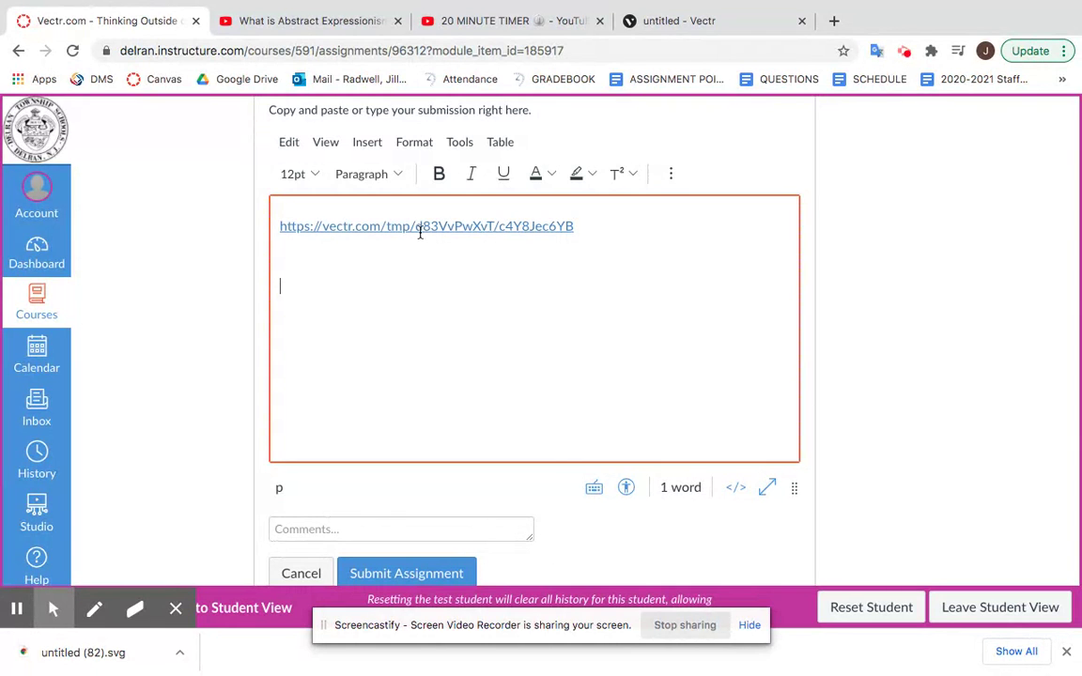
Choose untitled (82).svg from the Downloads folder as the image to upload into the submission
{"action": "left_click", "coordinate": [367, 142]}
{"action": "mouse_move", "coordinate": [379, 206]}
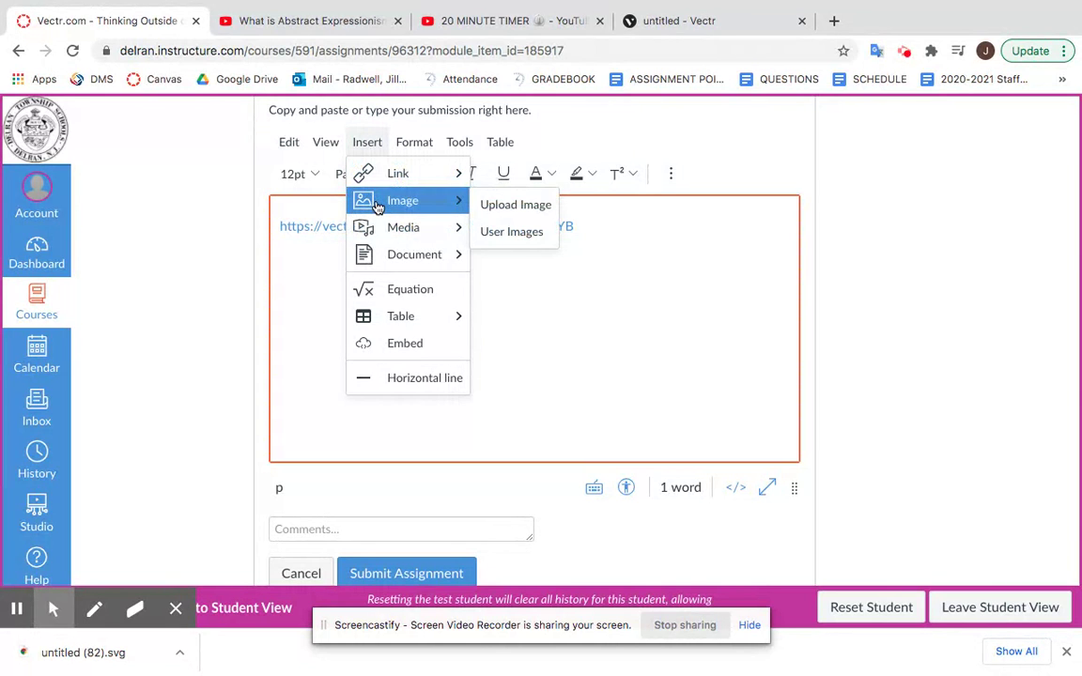
{"action": "left_click", "coordinate": [508, 207]}
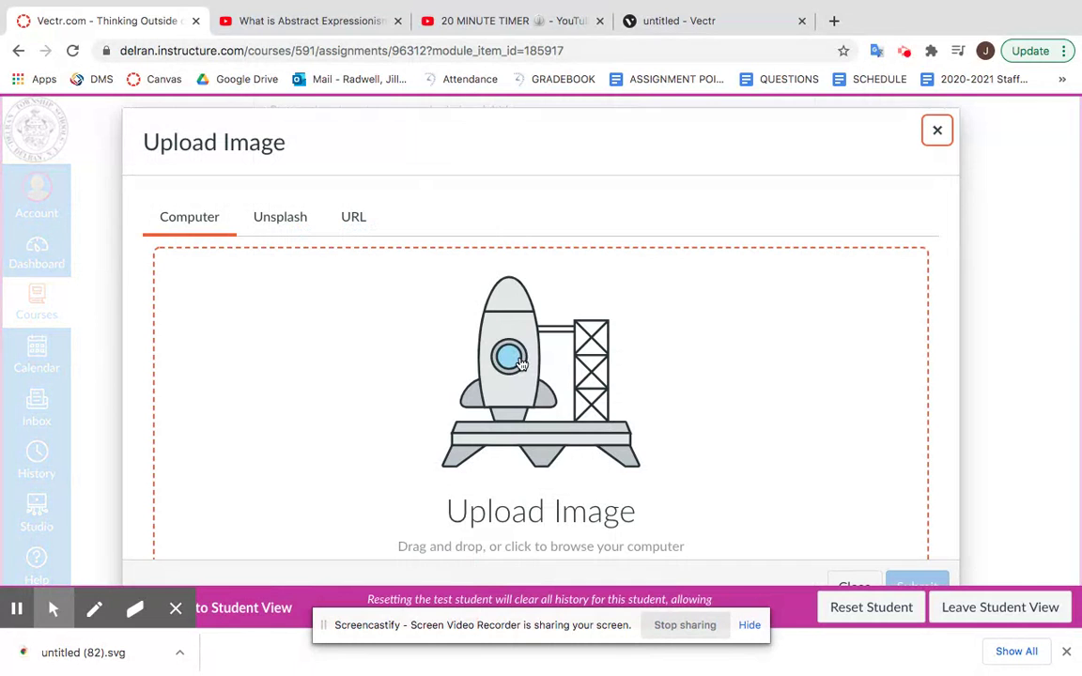
{"action": "left_click", "coordinate": [521, 363]}
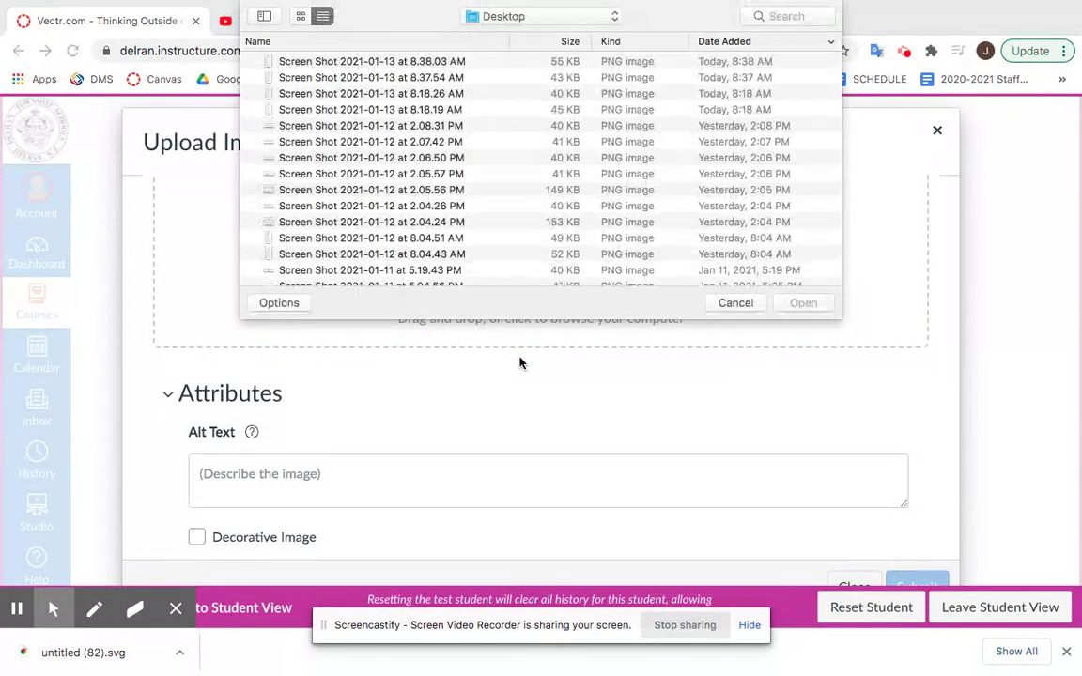
{"action": "left_click", "coordinate": [527, 23]}
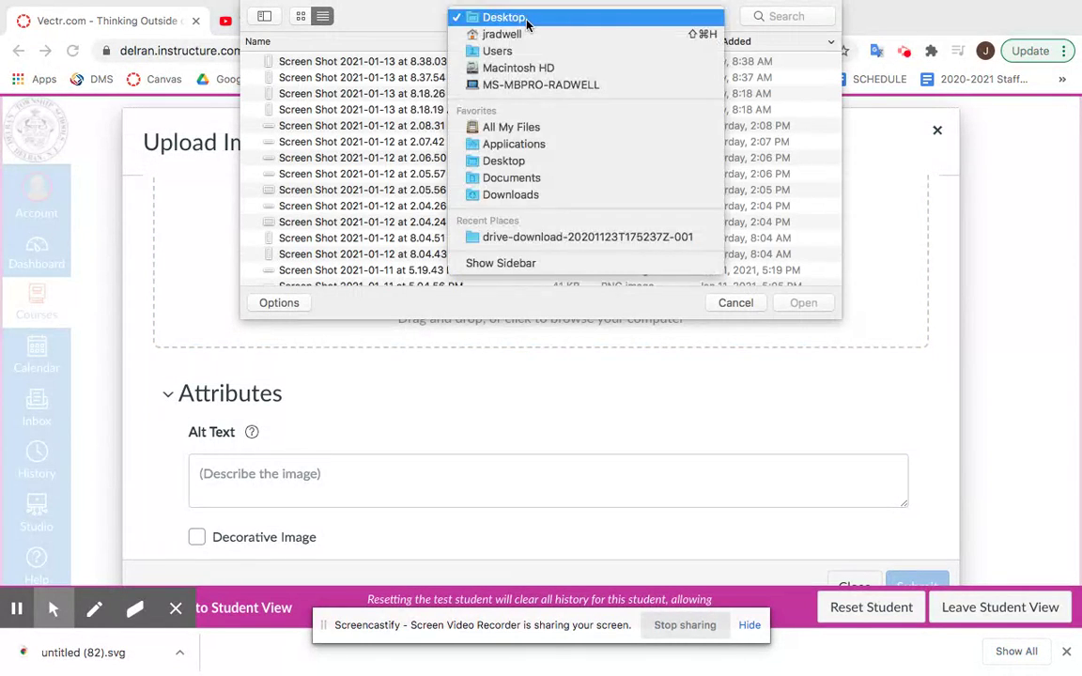
{"action": "left_click", "coordinate": [538, 195]}
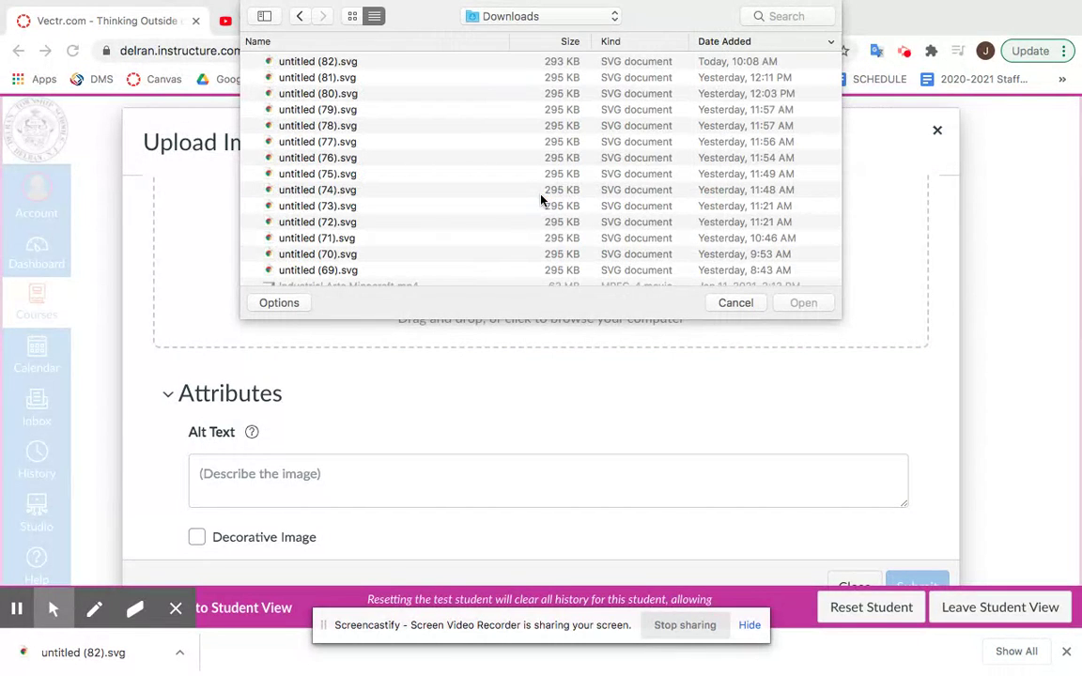
{"action": "left_click", "coordinate": [311, 63]}
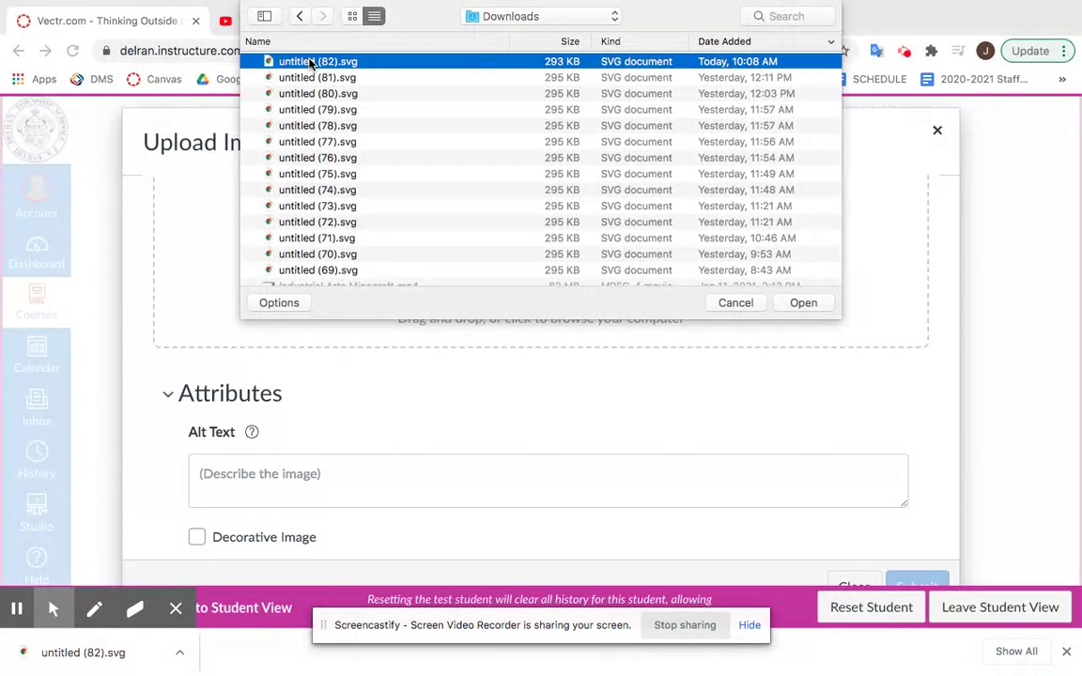
{"action": "left_click", "coordinate": [804, 303]}
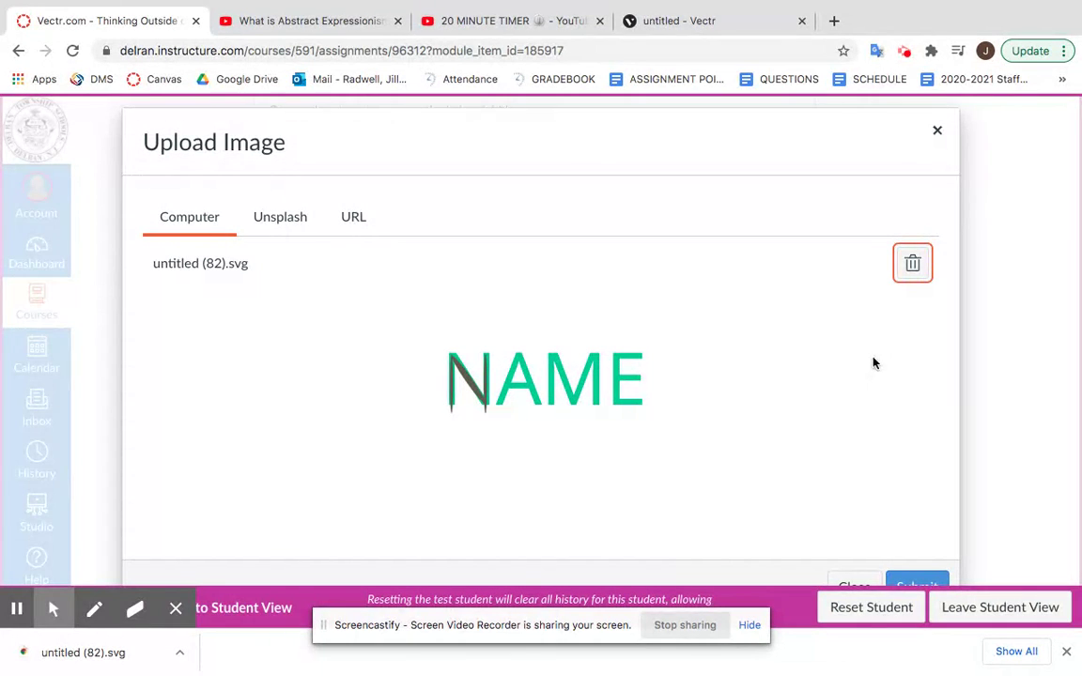
Check the uploaded image's preview and insert the image below the link in the submission text
{"action": "scroll", "coordinate": [872, 362], "scroll_direction": "down", "scroll_amount": 2}
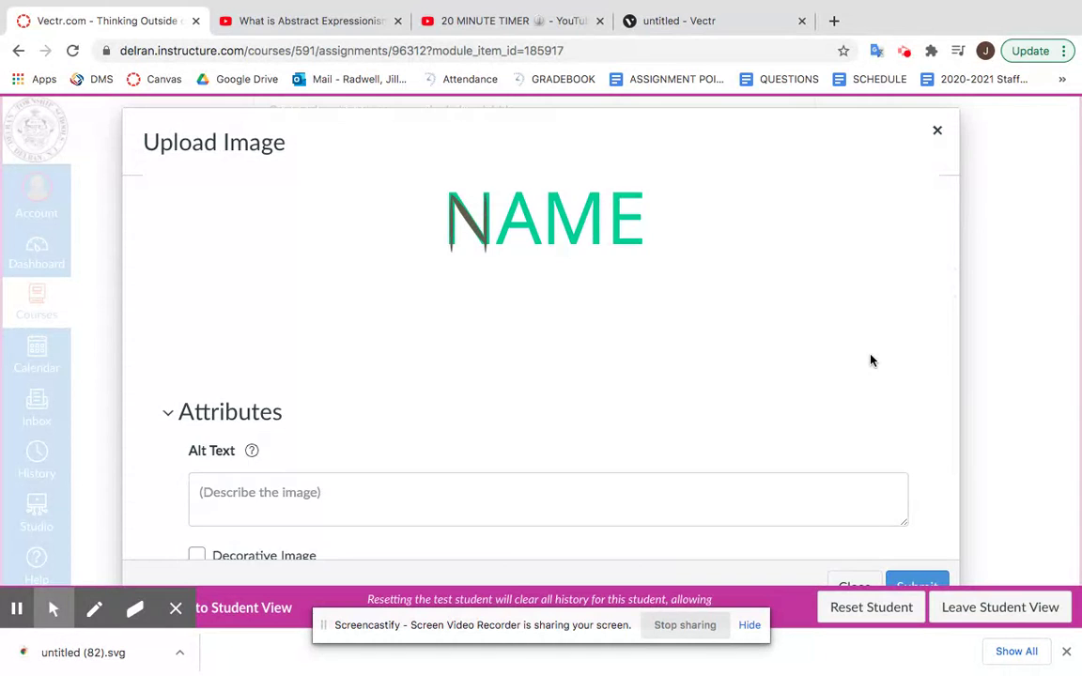
{"action": "scroll", "coordinate": [869, 361], "scroll_direction": "up", "scroll_amount": 2}
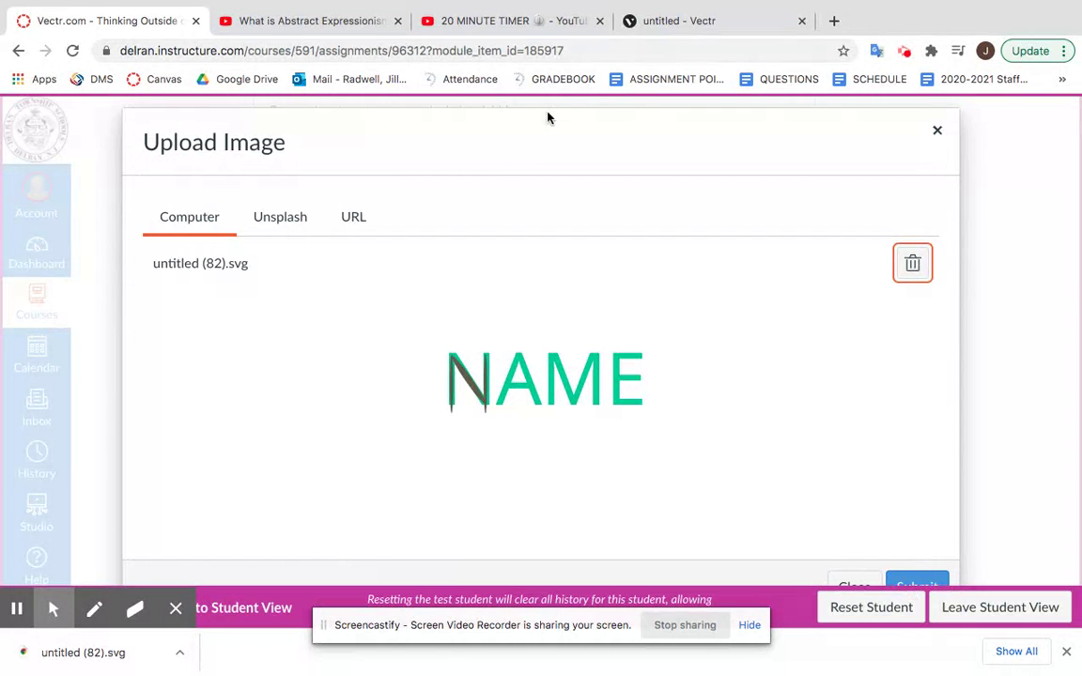
{"action": "left_click", "coordinate": [917, 583]}
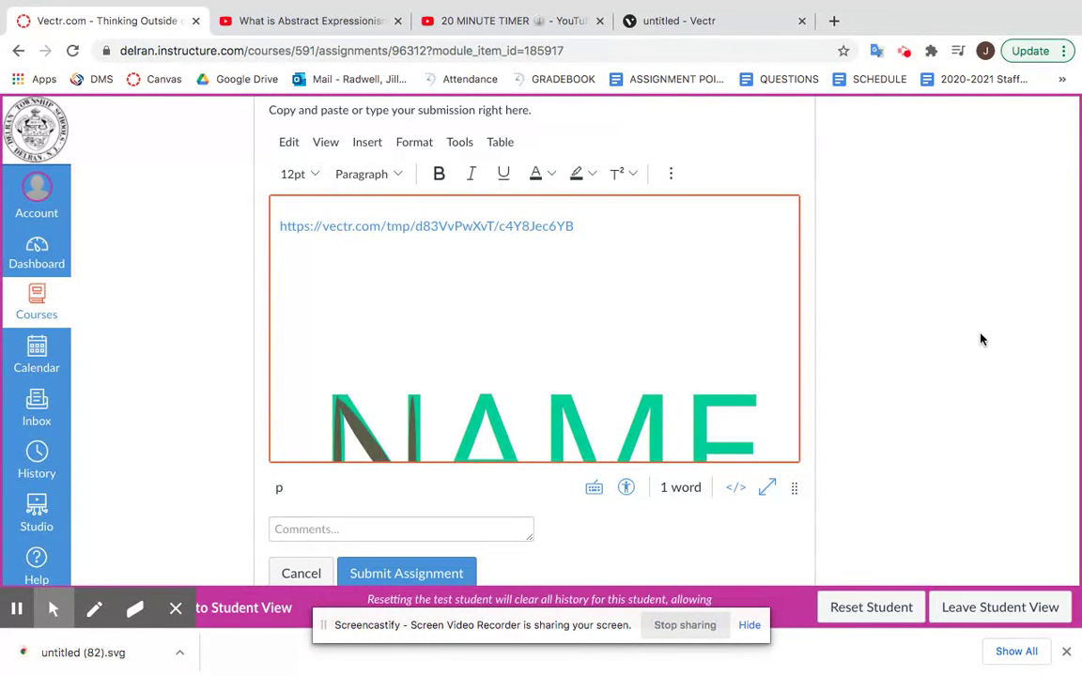
Review the assignment's instructions and submission steps, and return to the end of the text entry
{"action": "scroll", "coordinate": [981, 339], "scroll_direction": "up", "scroll_amount": 5}
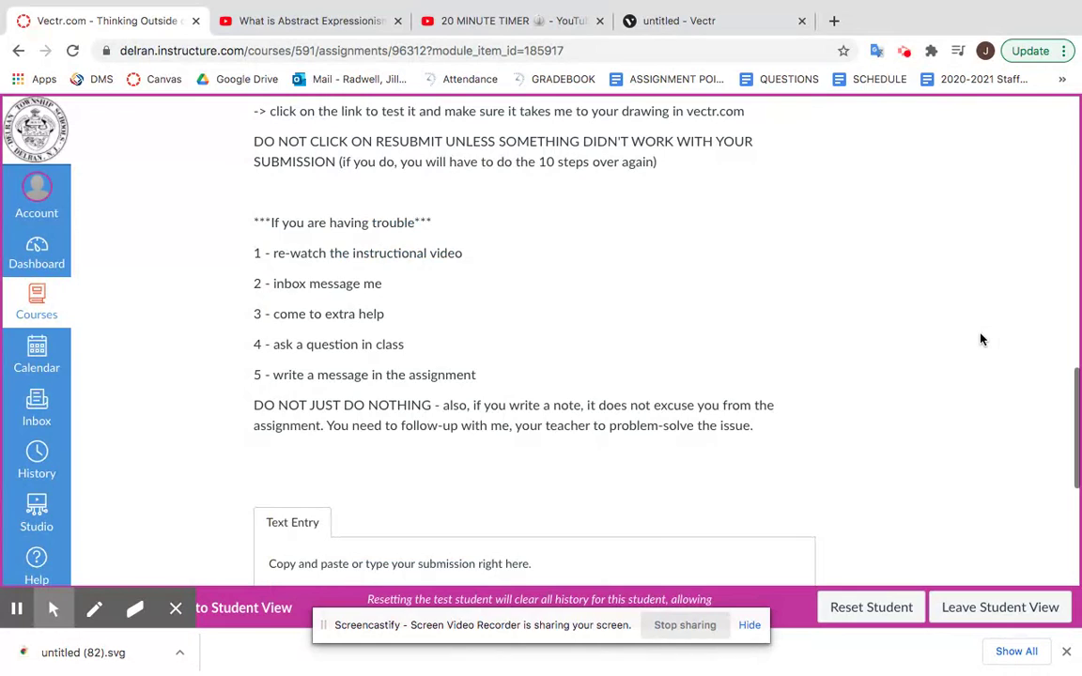
{"action": "scroll", "coordinate": [981, 339], "scroll_direction": "up", "scroll_amount": 5}
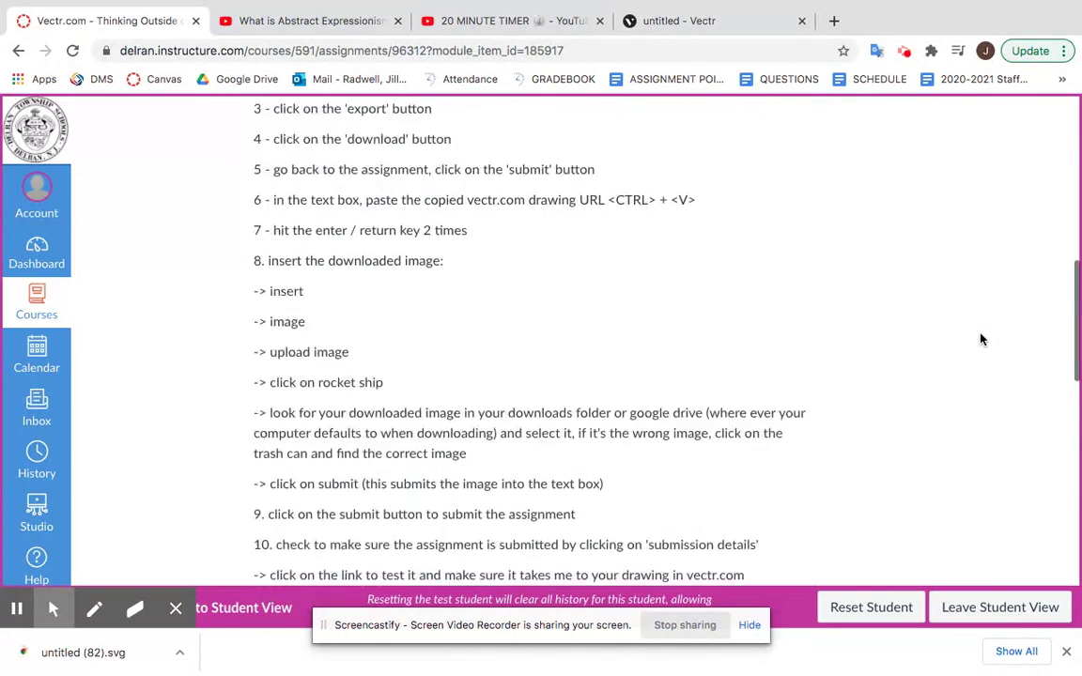
{"action": "scroll", "coordinate": [980, 339], "scroll_direction": "up", "scroll_amount": 8}
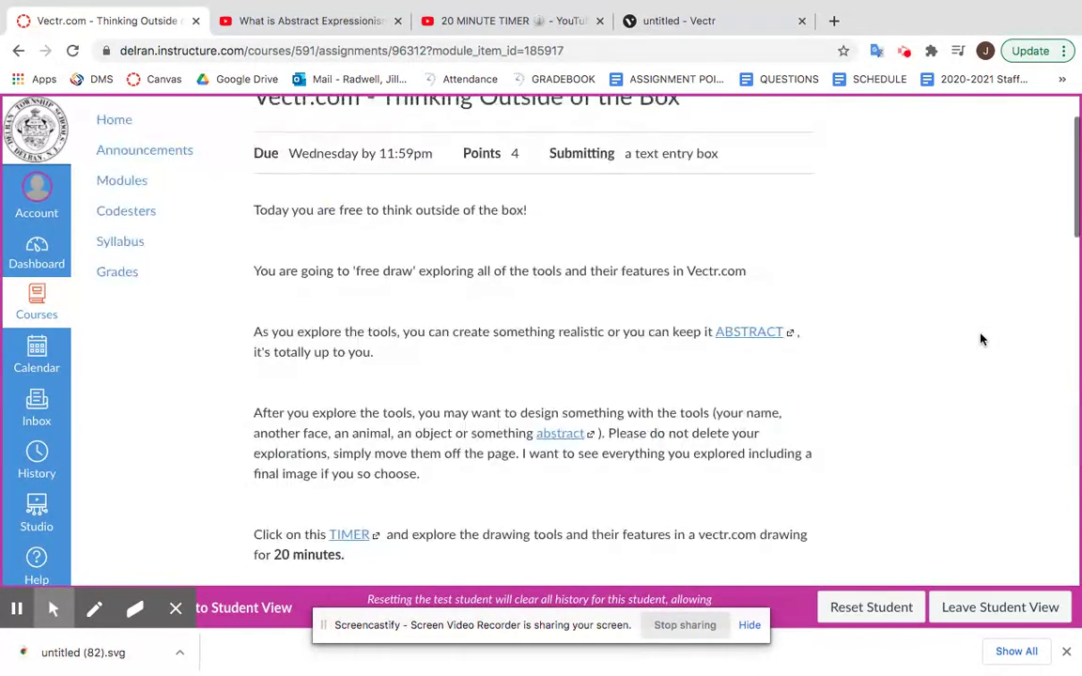
{"action": "scroll", "coordinate": [981, 339], "scroll_direction": "down", "scroll_amount": 15}
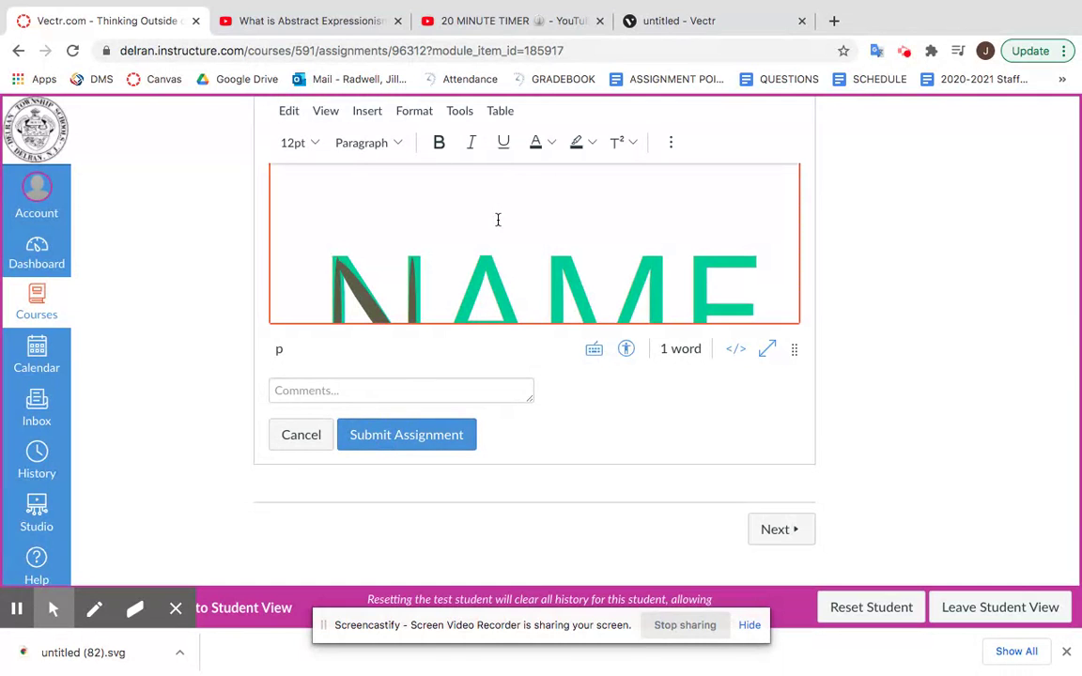
Check the link and image in the text entry and submit the assignment
{"action": "key", "text": "ctrl+v"}
{"action": "scroll", "coordinate": [498, 219], "scroll_direction": "up", "scroll_amount": 5}
{"action": "scroll", "coordinate": [497, 219], "scroll_direction": "down", "scroll_amount": 3}
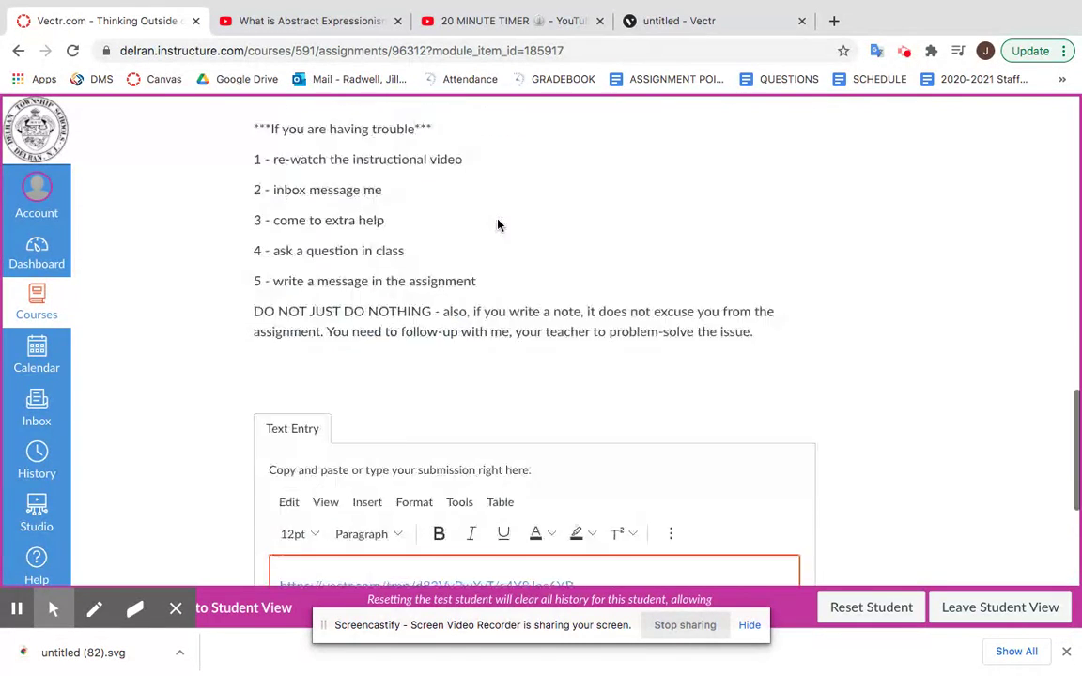
{"action": "scroll", "coordinate": [497, 220], "scroll_direction": "up", "scroll_amount": 3}
{"action": "scroll", "coordinate": [498, 219], "scroll_direction": "down", "scroll_amount": 3}
{"action": "scroll", "coordinate": [497, 220], "scroll_direction": "down", "scroll_amount": 5}
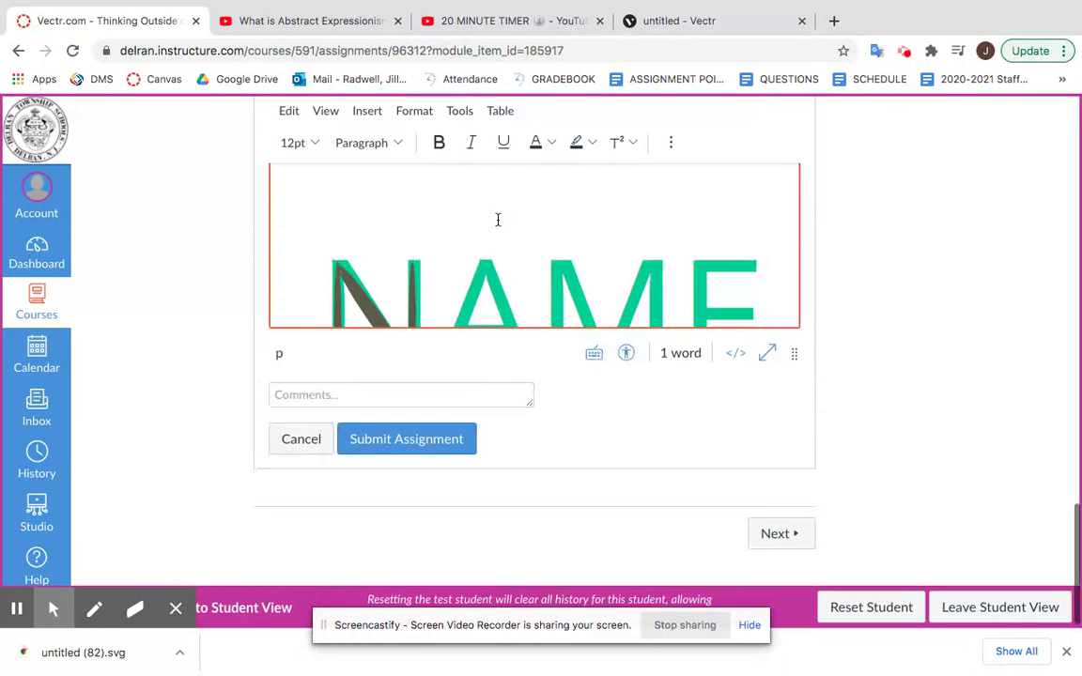
{"action": "left_click", "coordinate": [408, 451]}
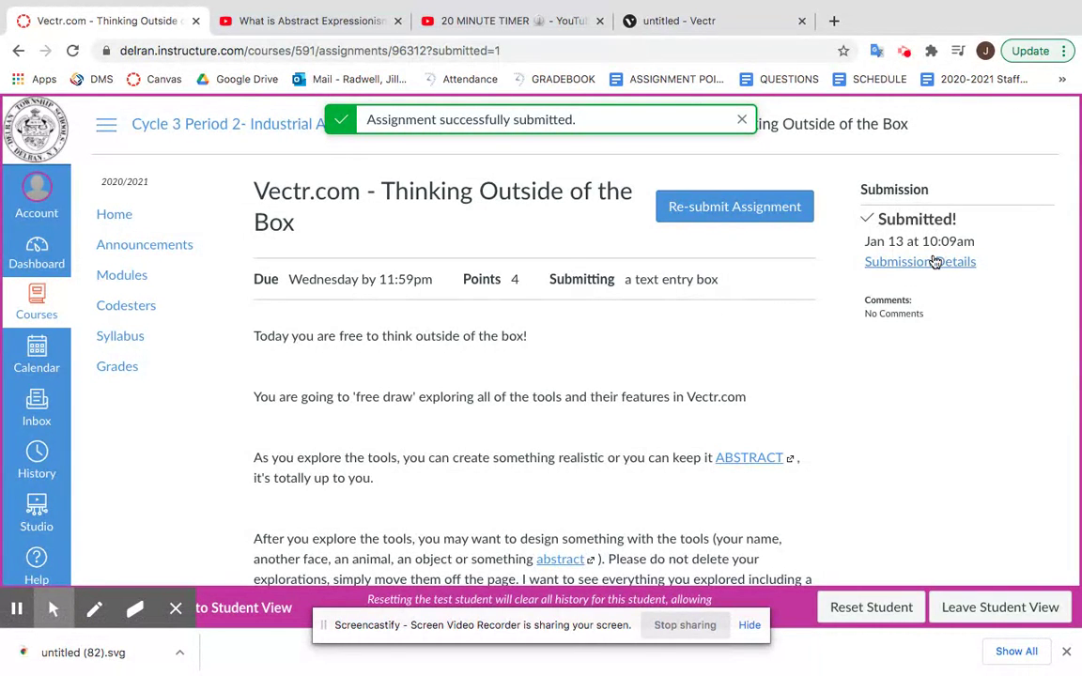
Open the submission details and review the submitted link and image
{"action": "left_click", "coordinate": [933, 263]}
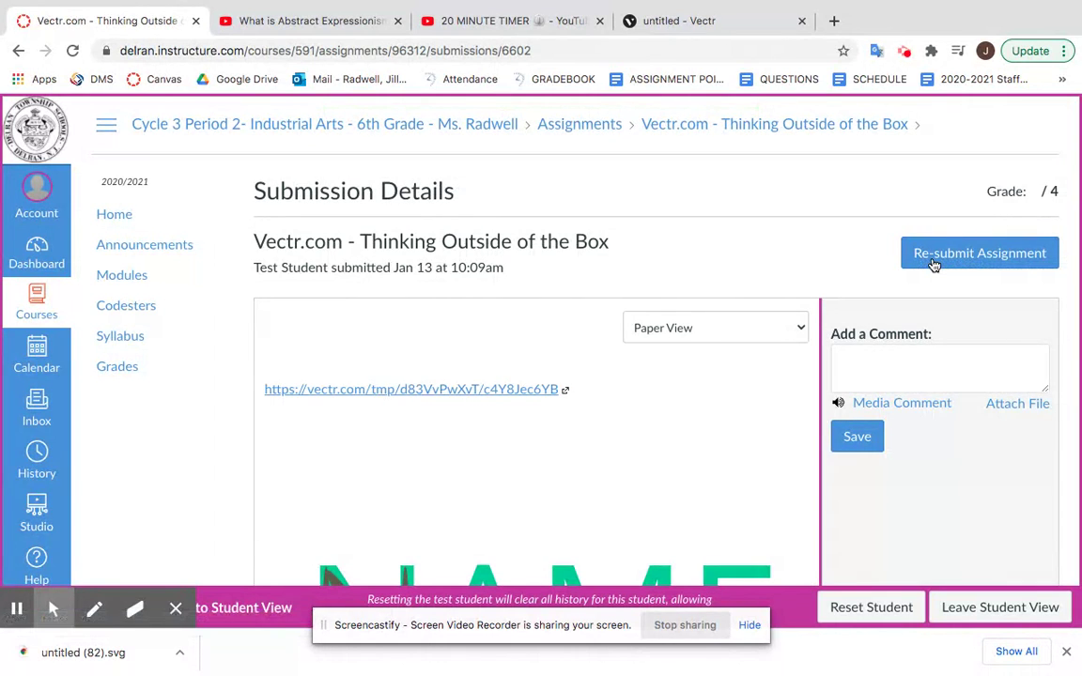
{"action": "scroll", "coordinate": [525, 430], "scroll_direction": "down", "scroll_amount": 1}
{"action": "scroll", "coordinate": [525, 430], "scroll_direction": "down", "scroll_amount": 3}
{"action": "scroll", "coordinate": [525, 430], "scroll_direction": "up", "scroll_amount": 4}
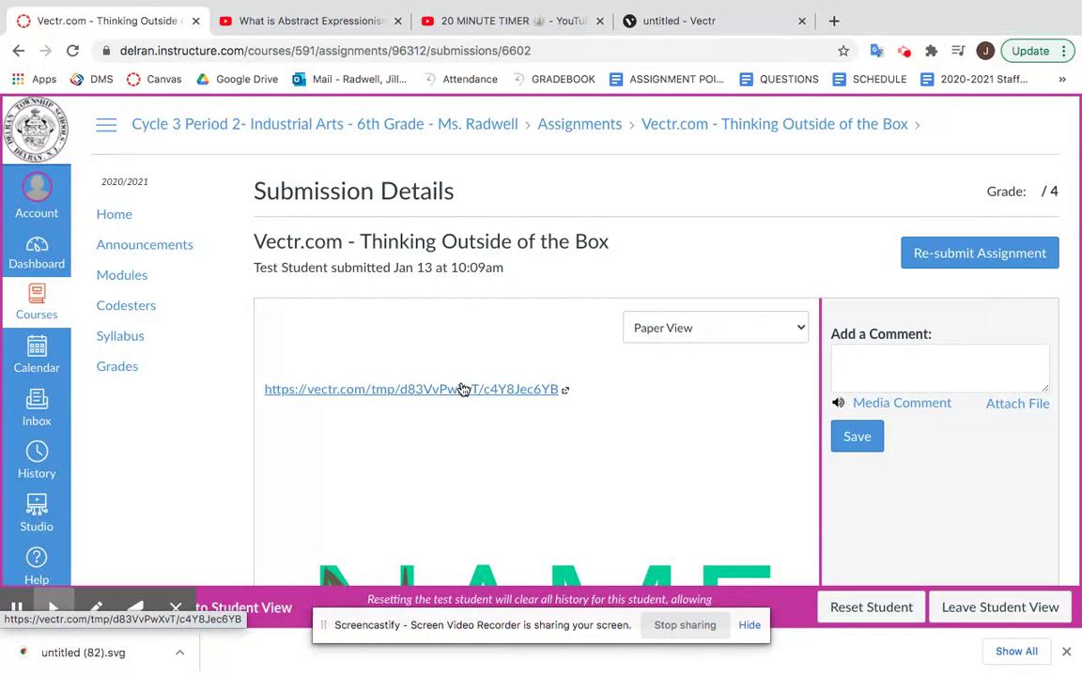
Open the submitted Vectr link and check the whole drawing, including the shapes placed outside the page
{"action": "left_click", "coordinate": [463, 390]}
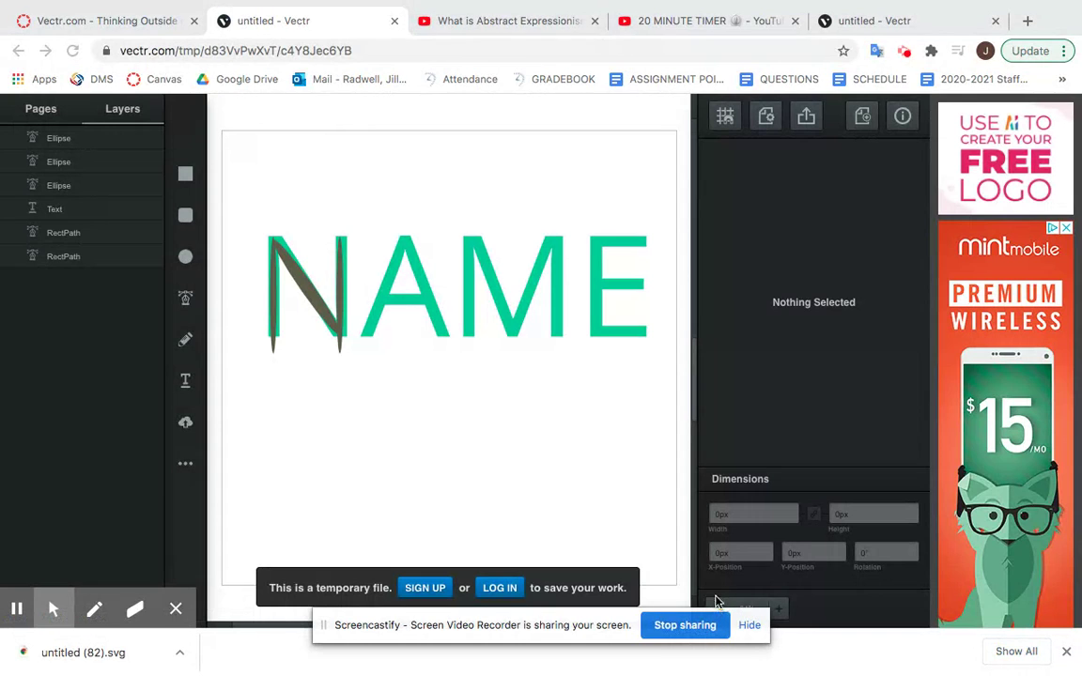
{"action": "left_click_drag", "start_coordinate": [544, 628], "coordinate": [370, 623]}
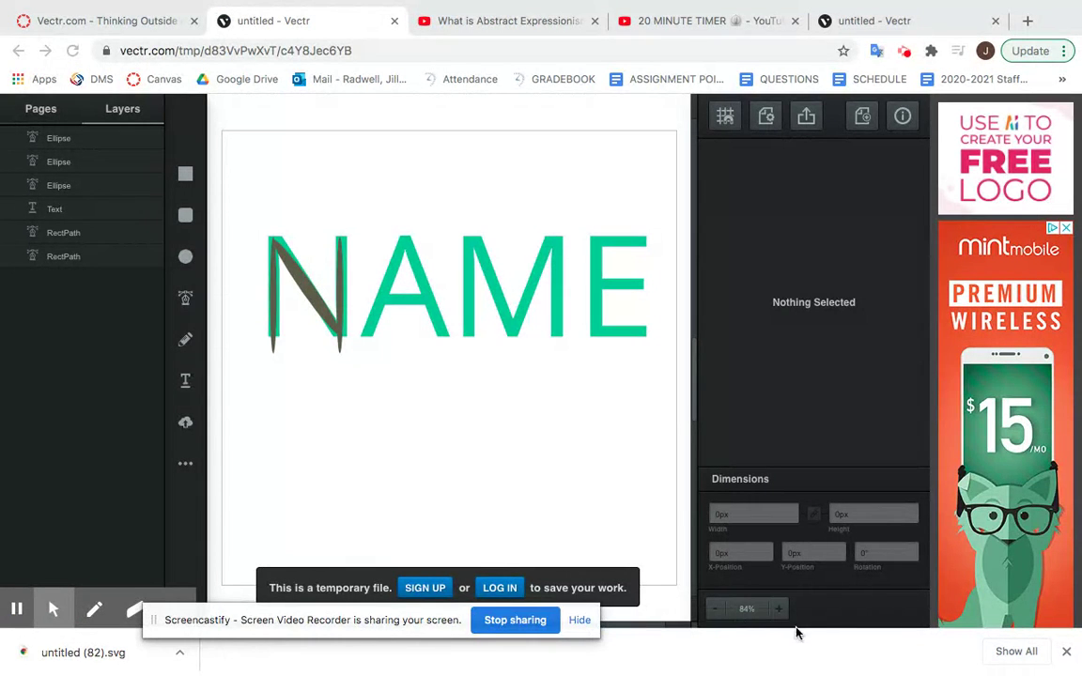
{"action": "left_click", "coordinate": [714, 609]}
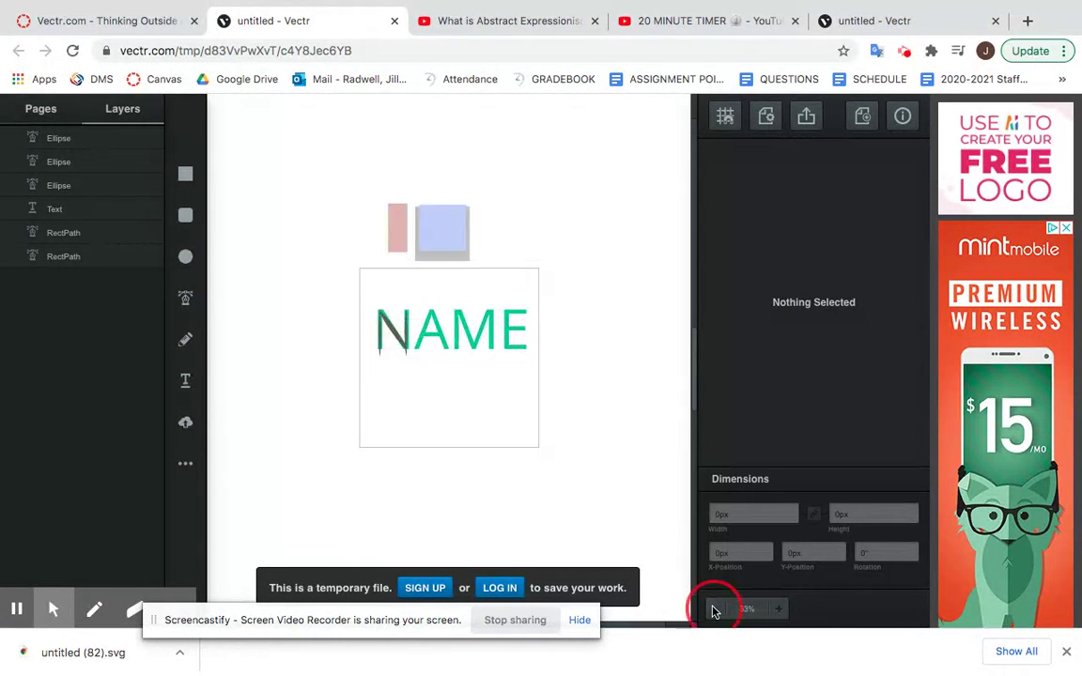
{"action": "left_click", "coordinate": [714, 608]}
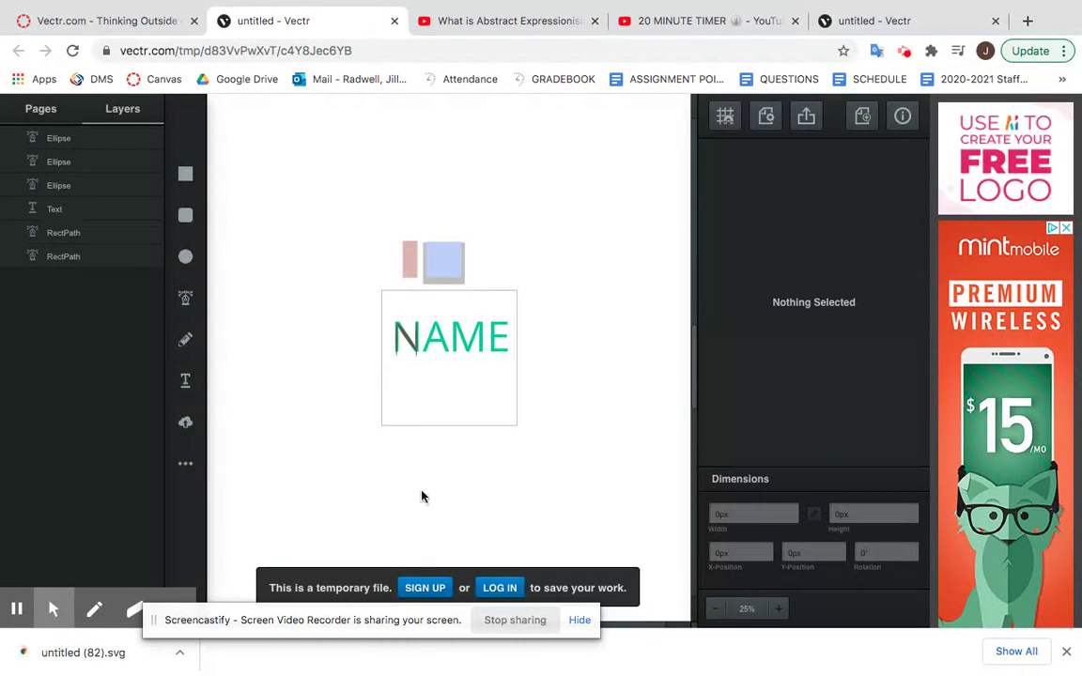